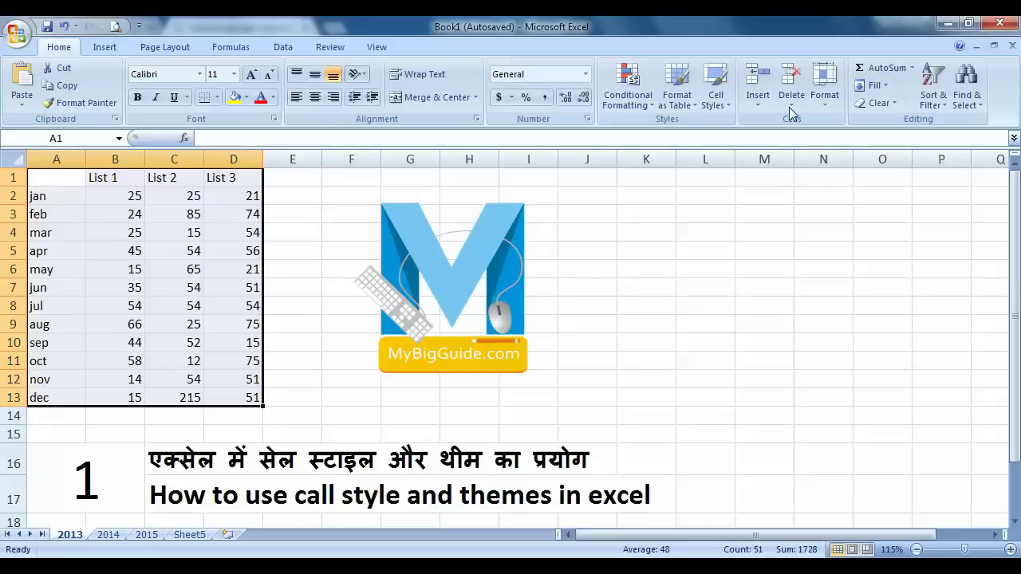
Format range A1:D13 as a table in the black gridded Medium style without headers, and undo the formatting
{"action": "left_click", "coordinate": [686, 112]}
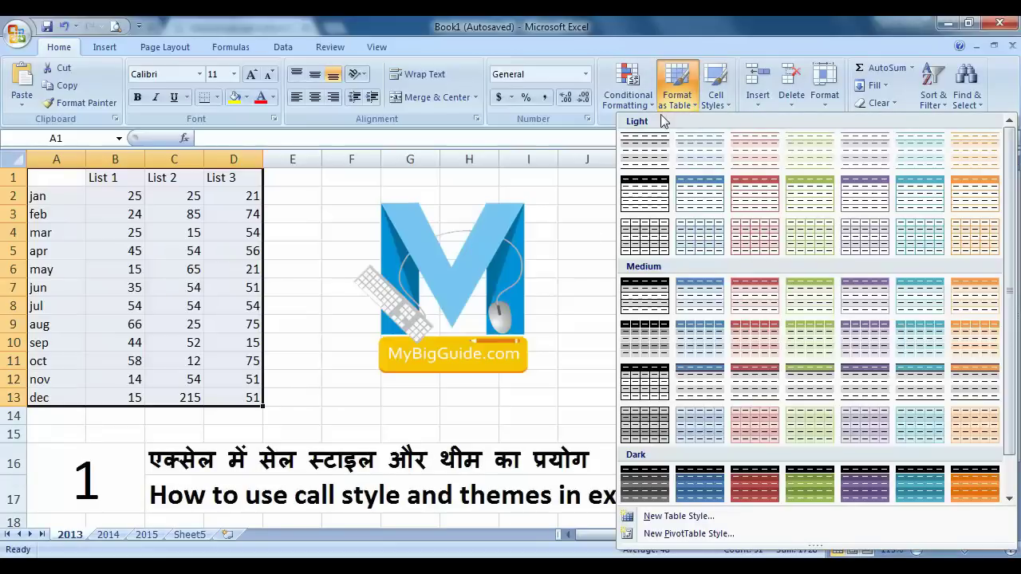
{"action": "left_click", "coordinate": [691, 111]}
{"action": "left_click", "coordinate": [692, 110]}
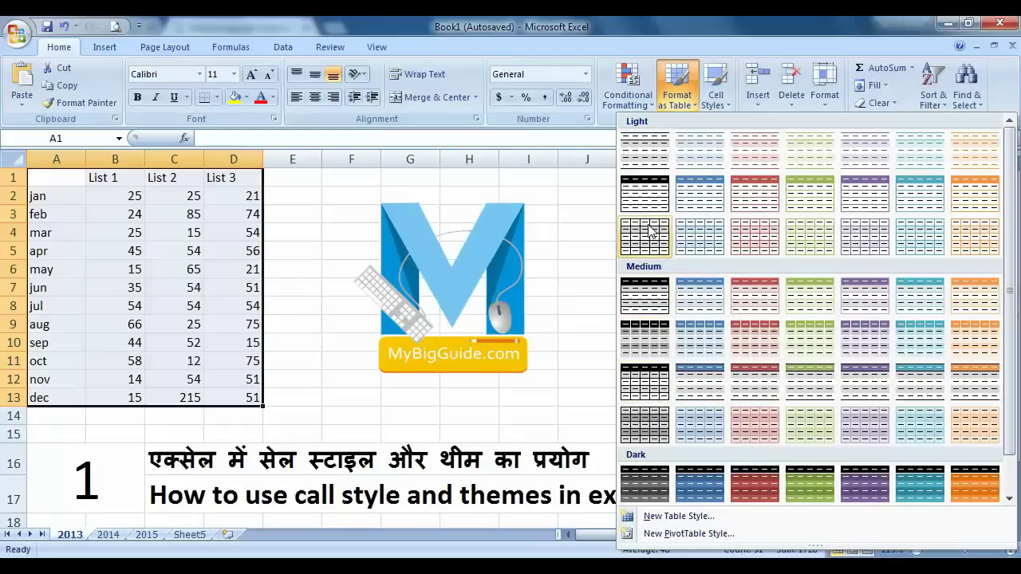
{"action": "left_click", "coordinate": [645, 397]}
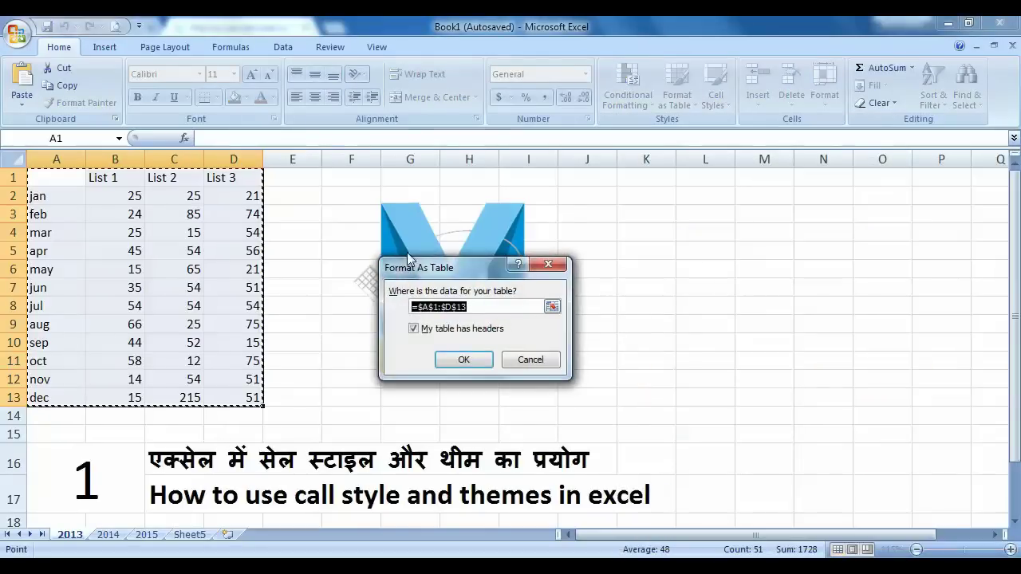
{"action": "left_click_drag", "start_coordinate": [434, 264], "coordinate": [278, 170]}
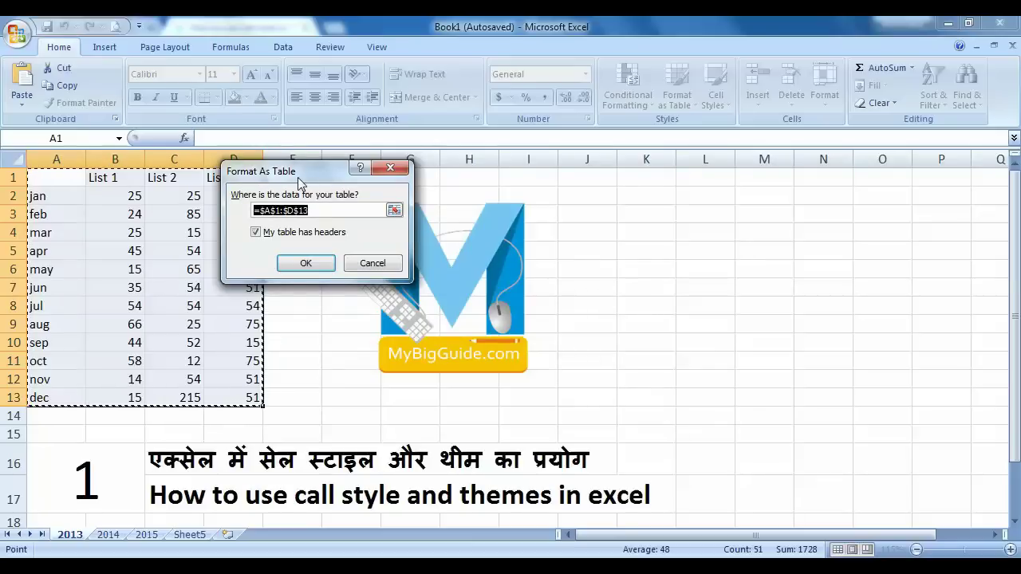
{"action": "left_click_drag", "start_coordinate": [283, 173], "coordinate": [388, 172]}
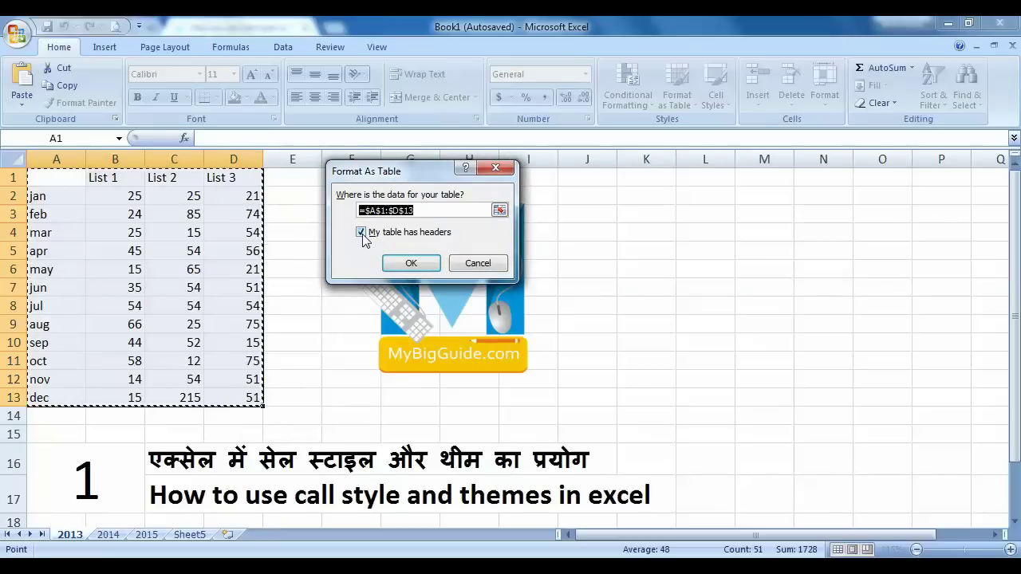
{"action": "left_click", "coordinate": [362, 234]}
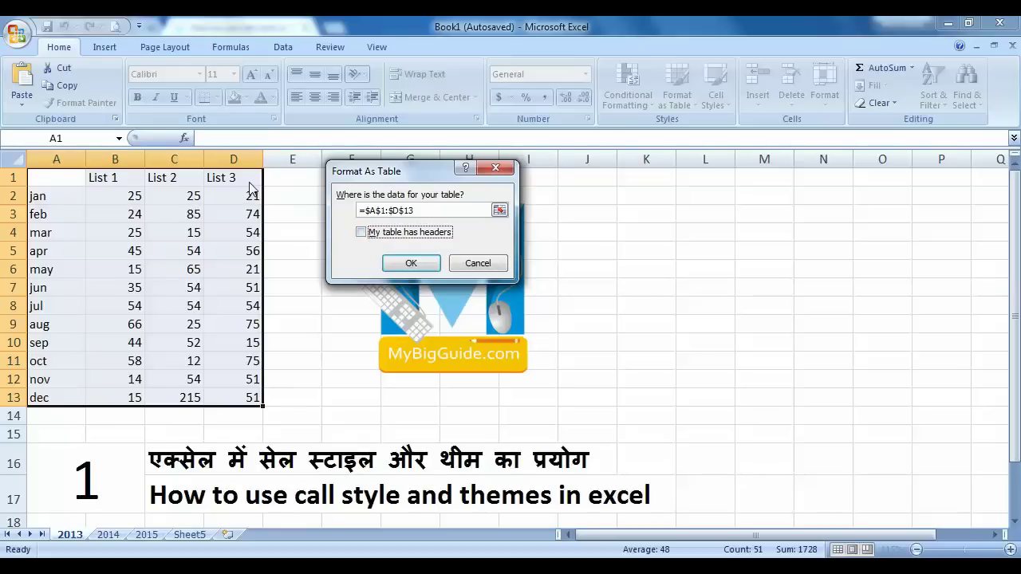
{"action": "left_click", "coordinate": [411, 264]}
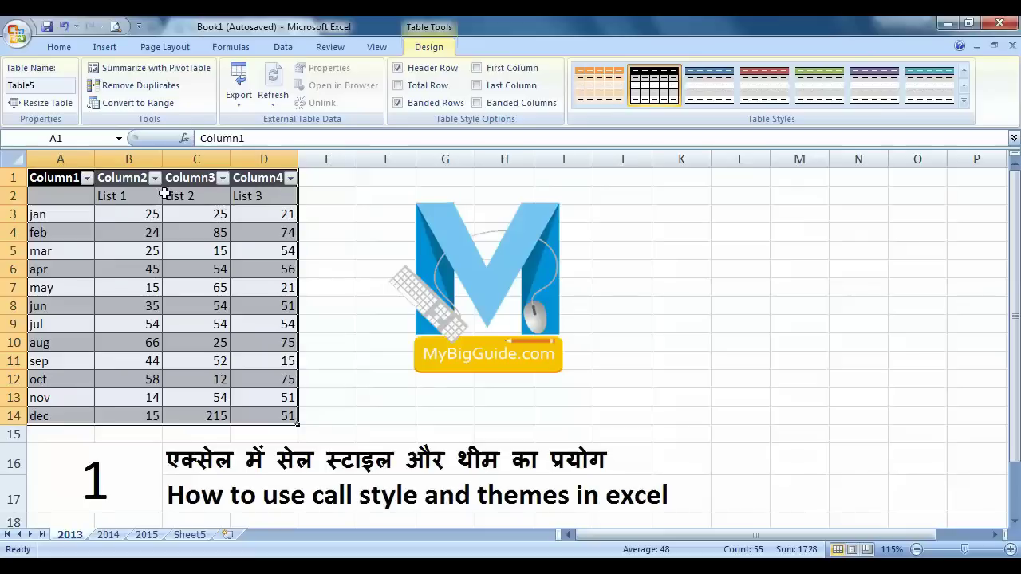
{"action": "left_click", "coordinate": [65, 28]}
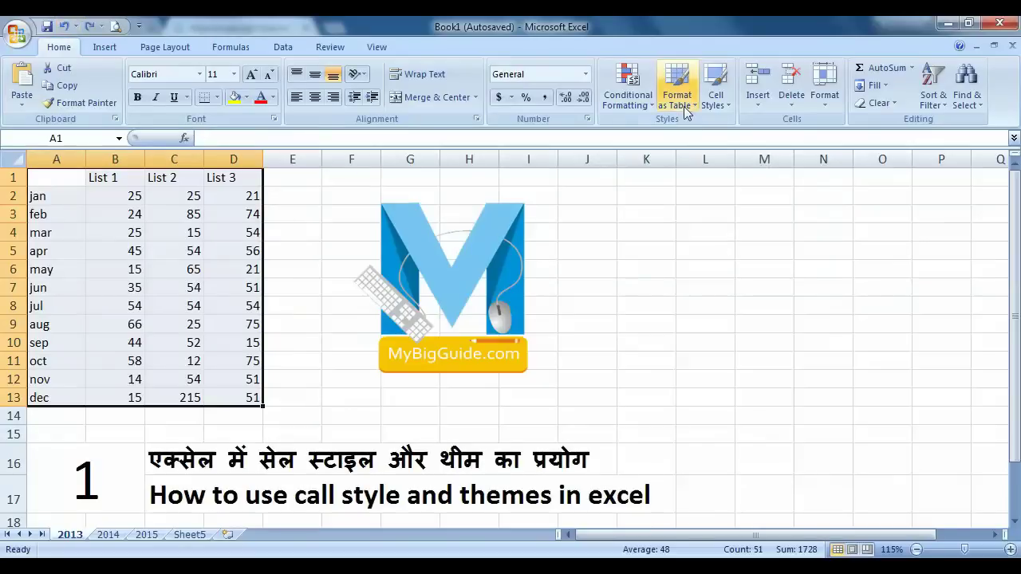
Format range A1:D13 as a table in the black gridded Medium style, using the first row as headers
{"action": "left_click", "coordinate": [638, 102]}
{"action": "left_click", "coordinate": [678, 95]}
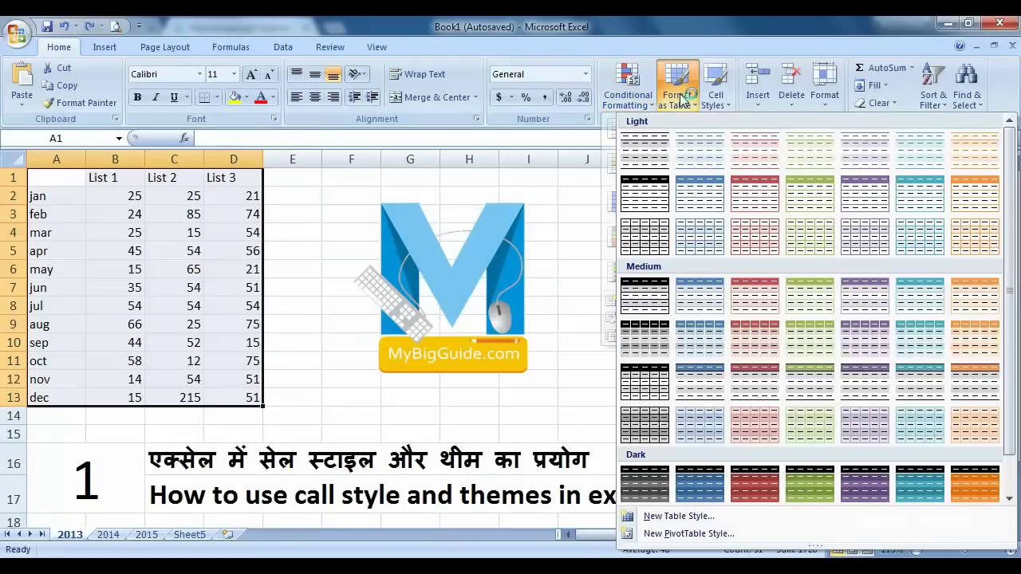
{"action": "left_click", "coordinate": [655, 379]}
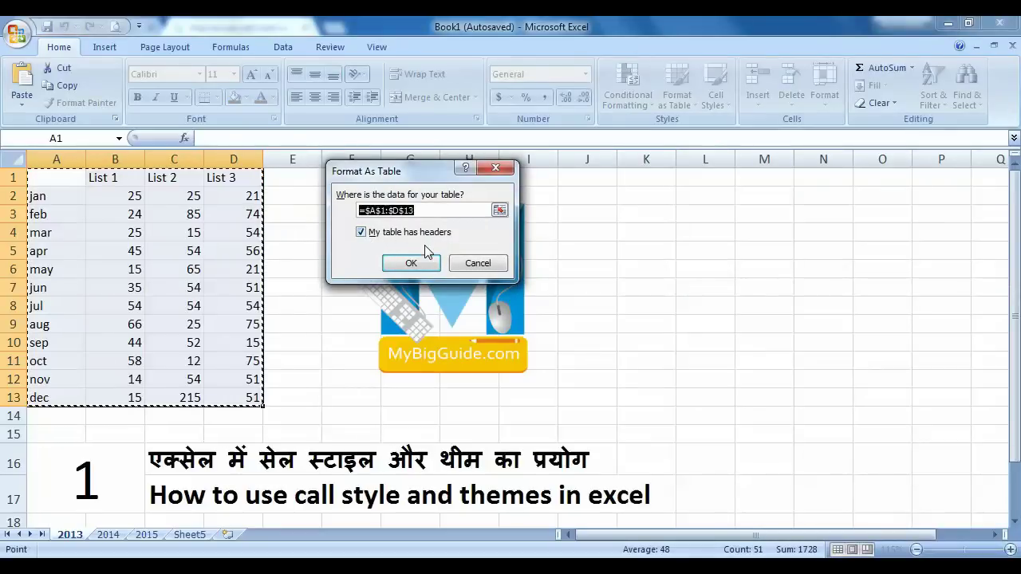
{"action": "left_click", "coordinate": [412, 262]}
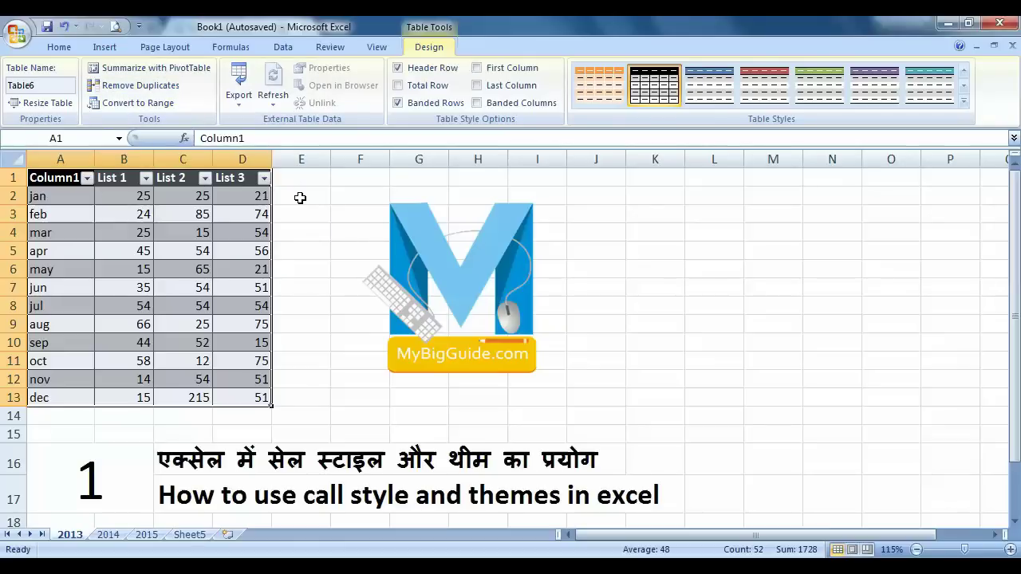
Change the style of the table in A1:D13 to the red Dark table style
{"action": "left_click", "coordinate": [256, 396]}
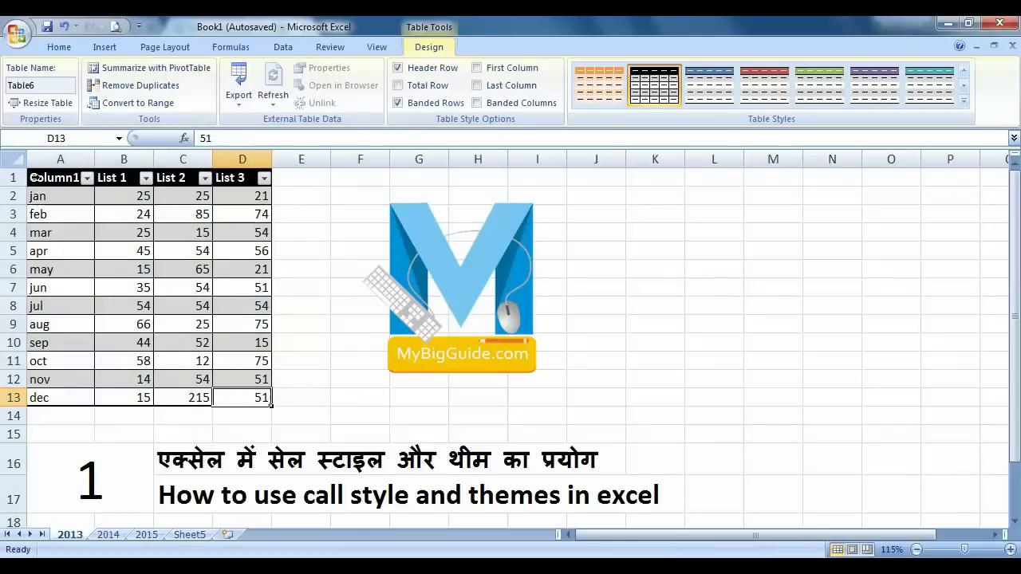
{"action": "left_click_drag", "start_coordinate": [54, 179], "coordinate": [240, 397]}
{"action": "left_click", "coordinate": [318, 385]}
{"action": "left_click_drag", "start_coordinate": [44, 178], "coordinate": [255, 396]}
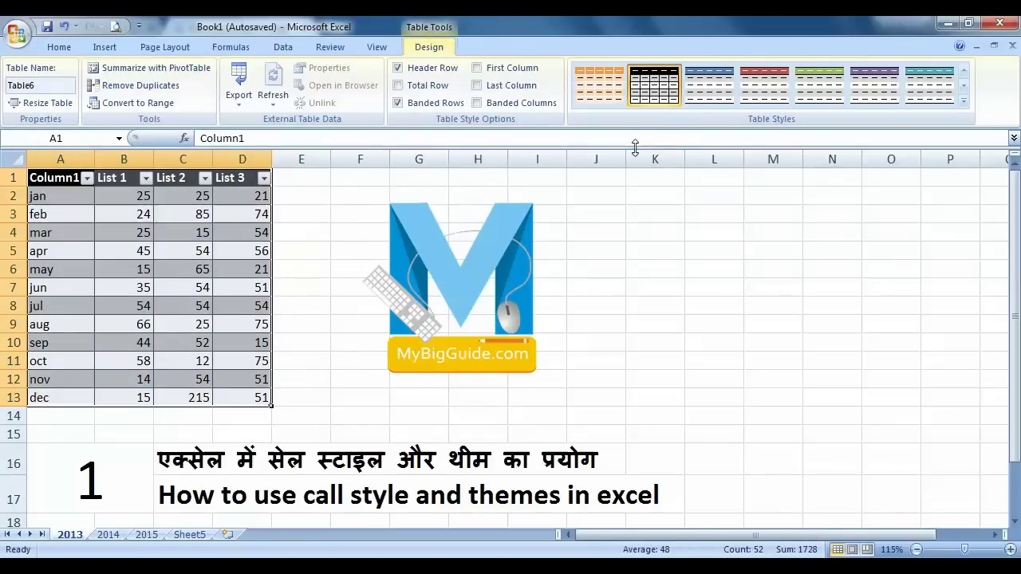
{"action": "left_click", "coordinate": [50, 51]}
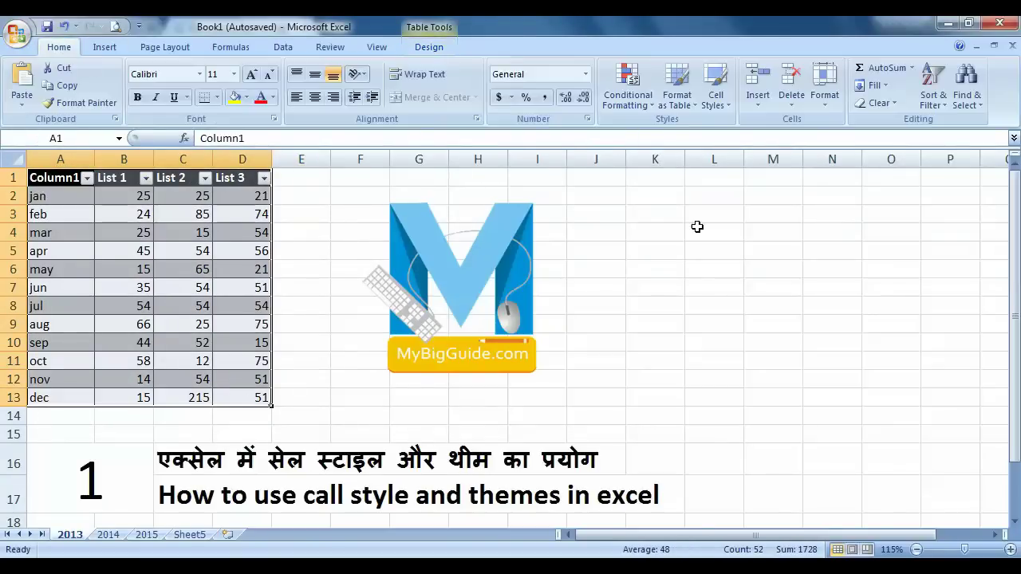
{"action": "left_click", "coordinate": [685, 111]}
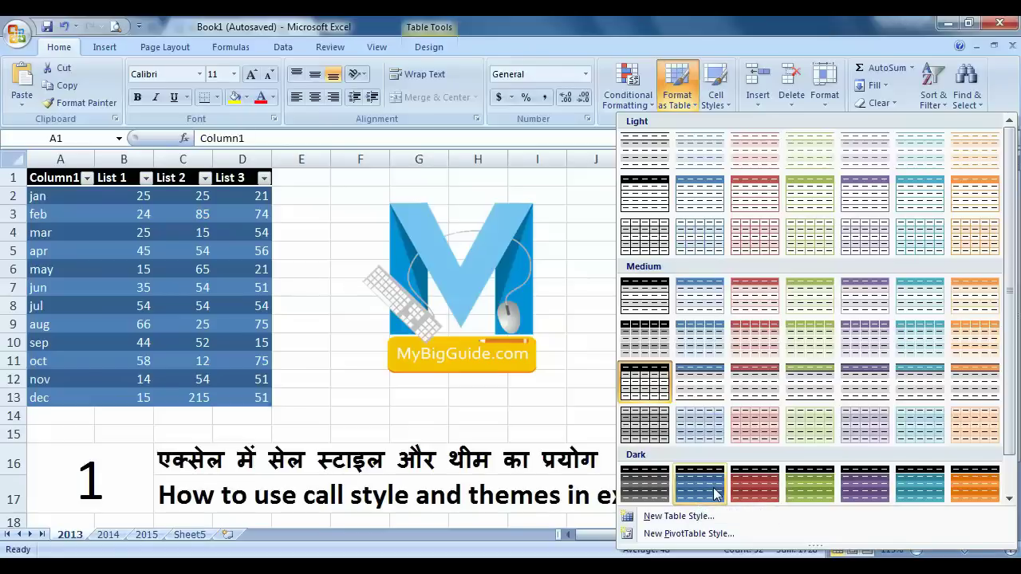
{"action": "left_click", "coordinate": [755, 485]}
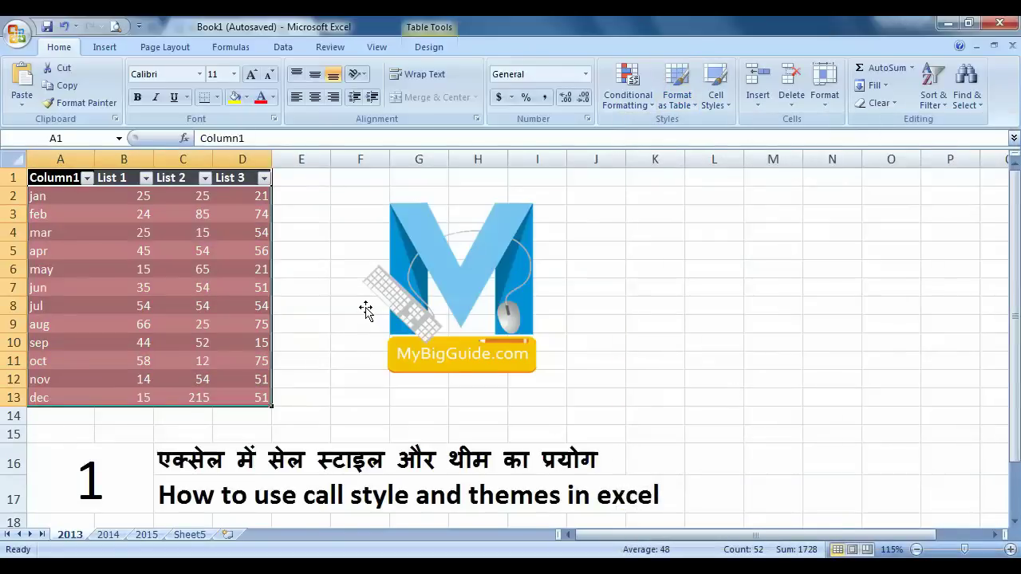
{"action": "left_click", "coordinate": [365, 311]}
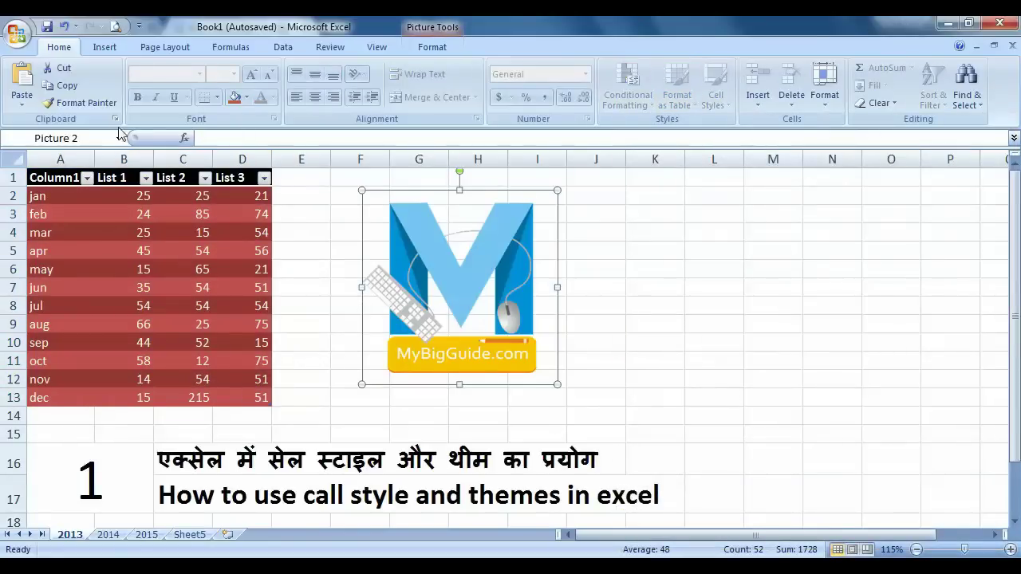
{"action": "left_click", "coordinate": [64, 212]}
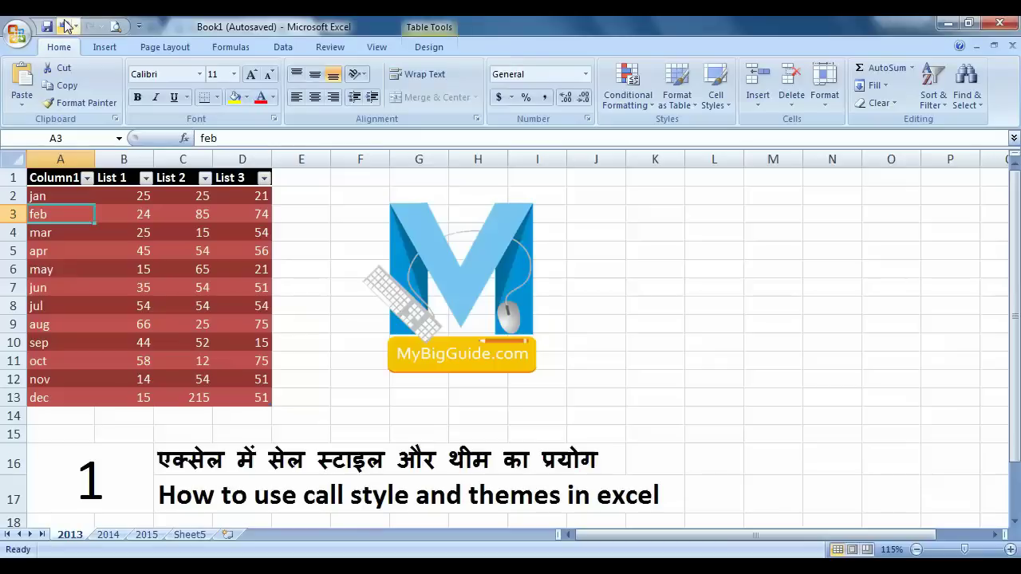
{"action": "left_click", "coordinate": [206, 399]}
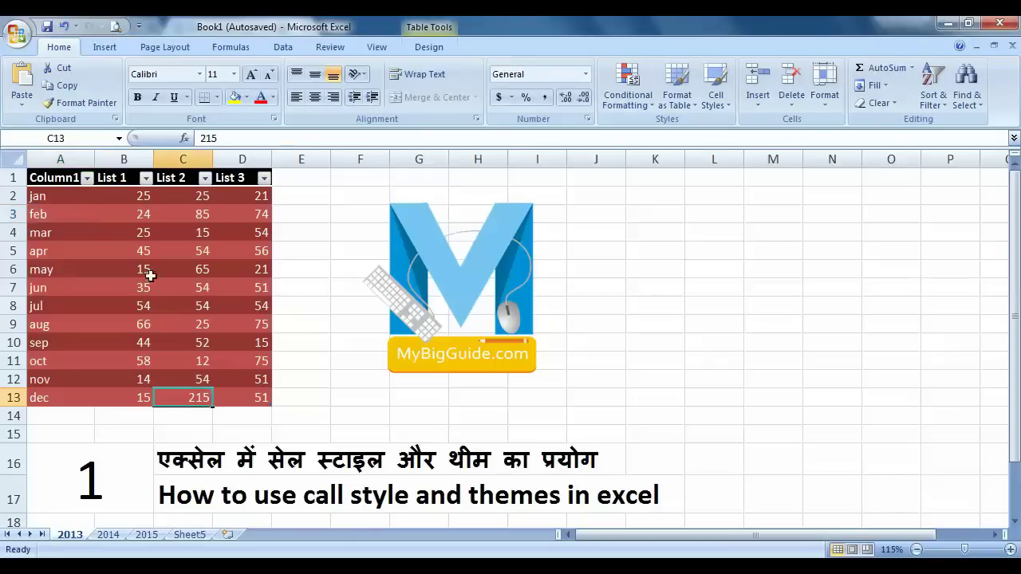
Undo the red table style and the table formatting of A1:D13
{"action": "left_click", "coordinate": [64, 26]}
{"action": "left_click", "coordinate": [64, 27]}
{"action": "left_click", "coordinate": [282, 360]}
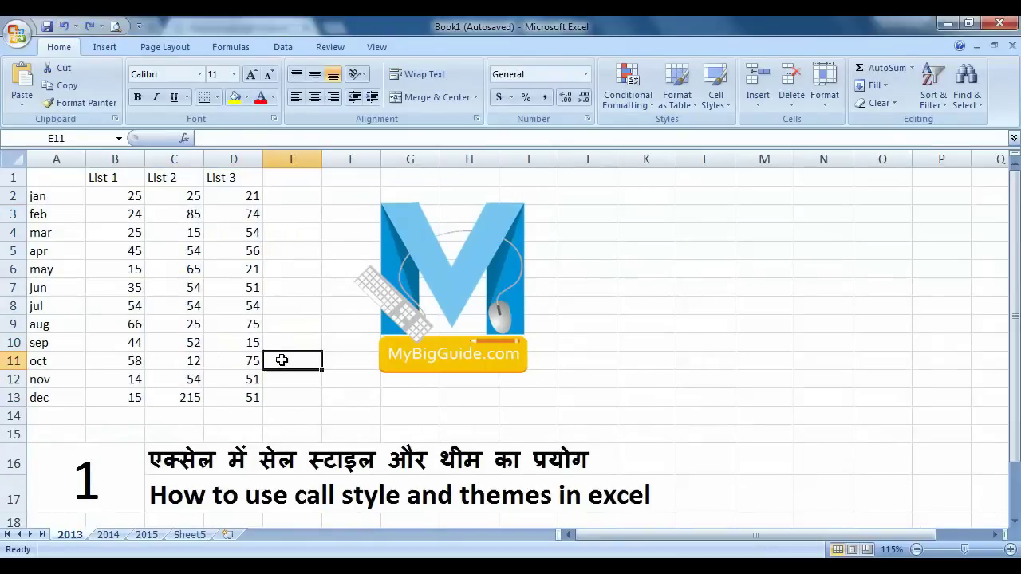
Preview the Heading 1 cell style on cell C5 without applying it
{"action": "left_click_drag", "start_coordinate": [55, 182], "coordinate": [233, 383]}
{"action": "left_click", "coordinate": [303, 381]}
{"action": "left_click", "coordinate": [166, 250]}
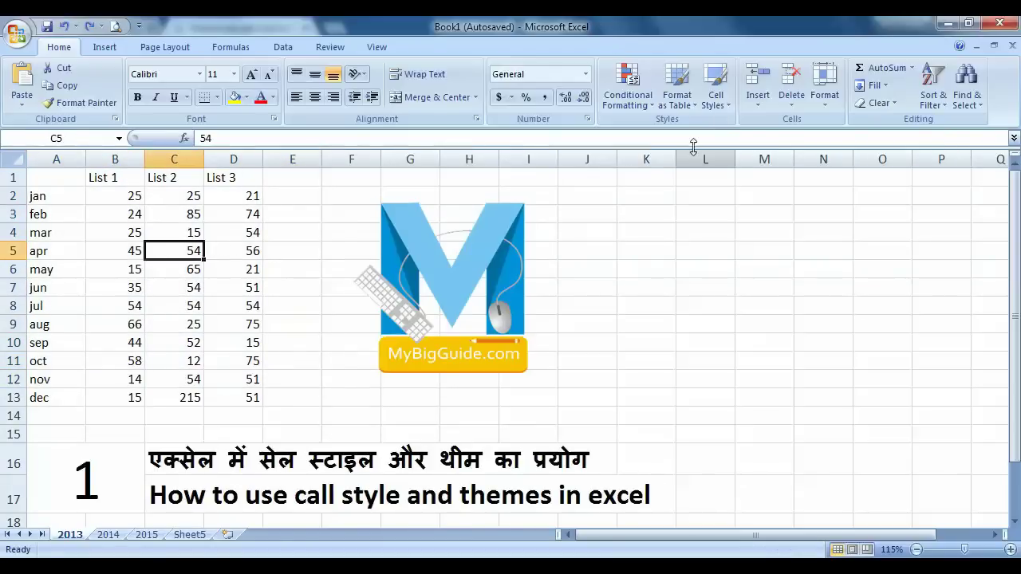
{"action": "left_click", "coordinate": [718, 103]}
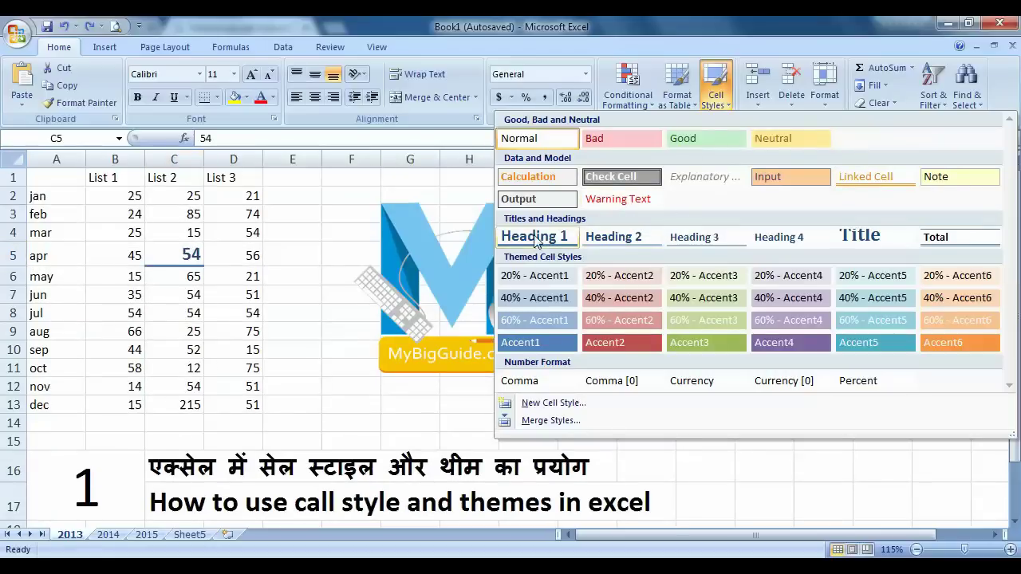
{"action": "left_click", "coordinate": [242, 387]}
Apply the Output cell style to cell D13
{"action": "left_click", "coordinate": [246, 391]}
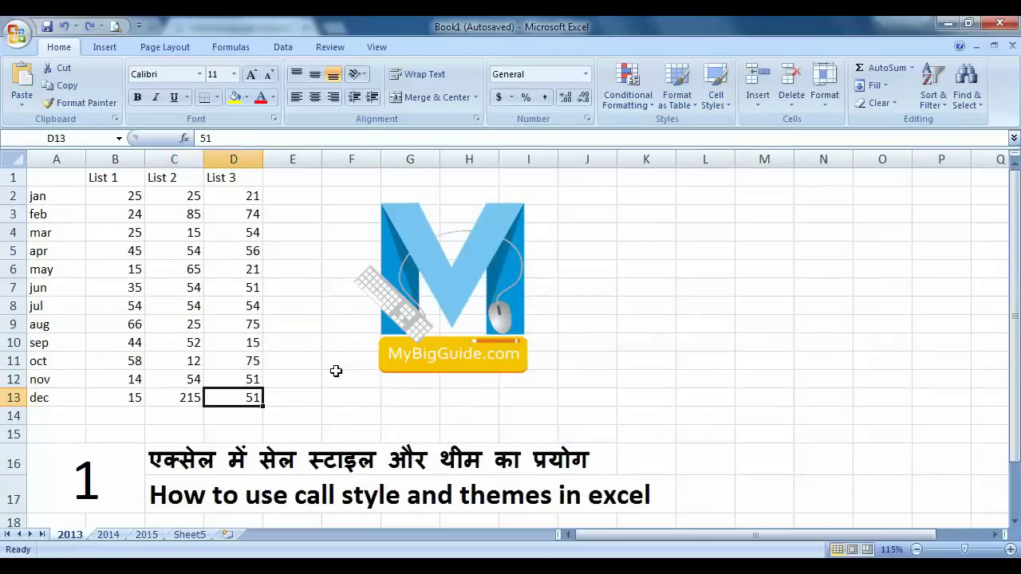
{"action": "left_click", "coordinate": [705, 112]}
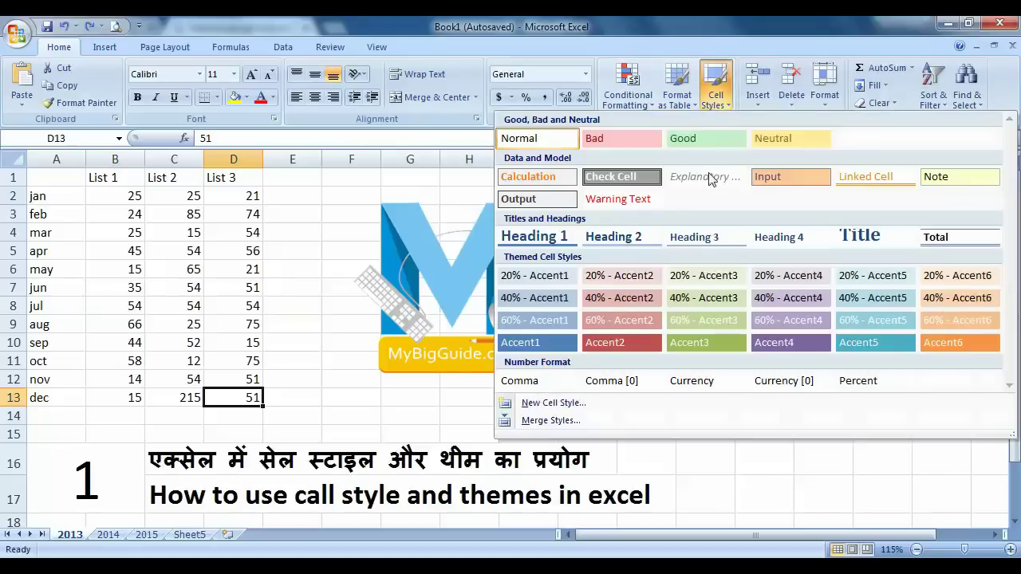
{"action": "left_click", "coordinate": [529, 199]}
{"action": "left_click", "coordinate": [302, 401]}
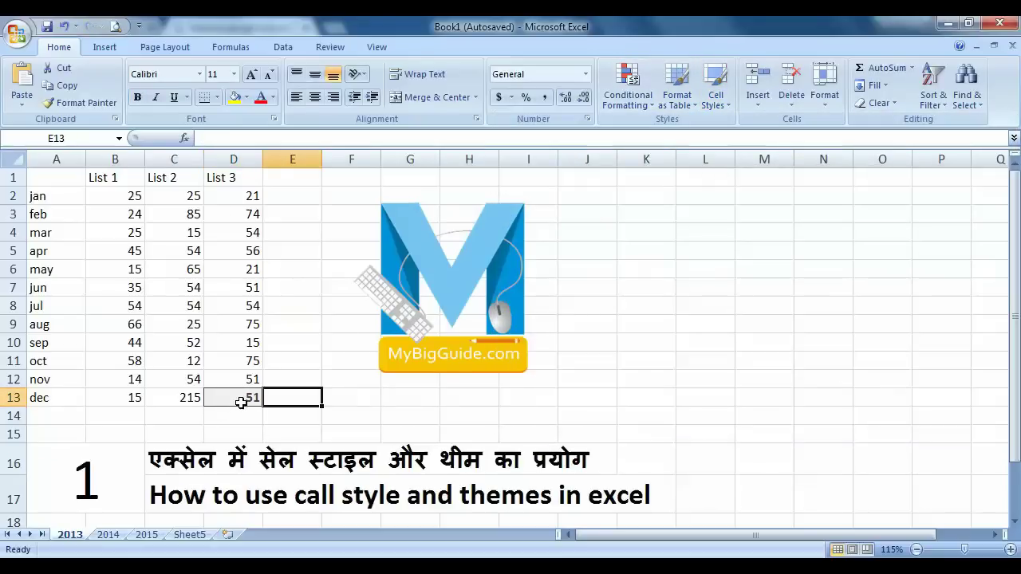
Apply the Check Cell style to the List 3 values in D5:D11
{"action": "left_click_drag", "start_coordinate": [233, 251], "coordinate": [233, 361]}
{"action": "left_click", "coordinate": [677, 100]}
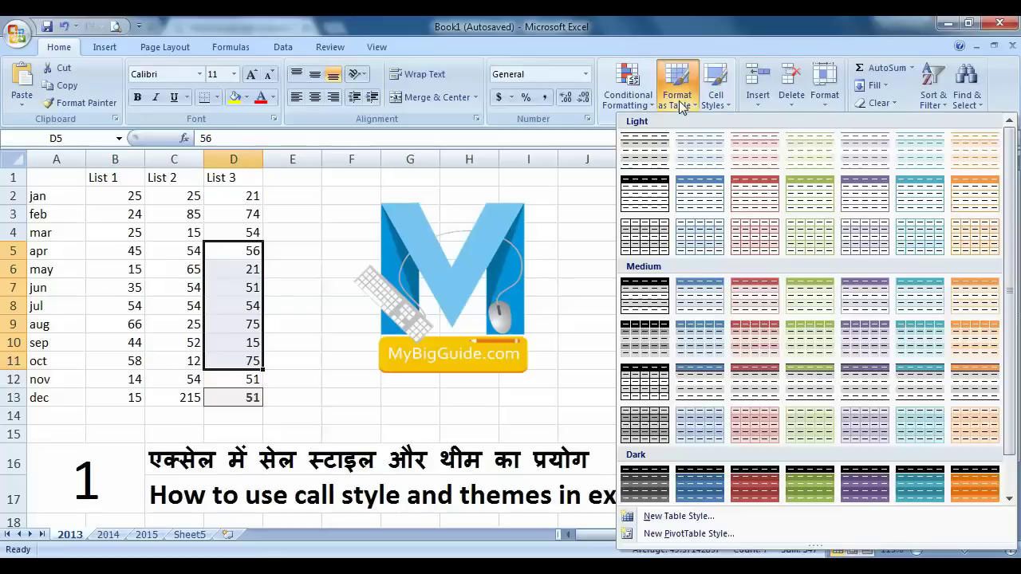
{"action": "left_click", "coordinate": [715, 96]}
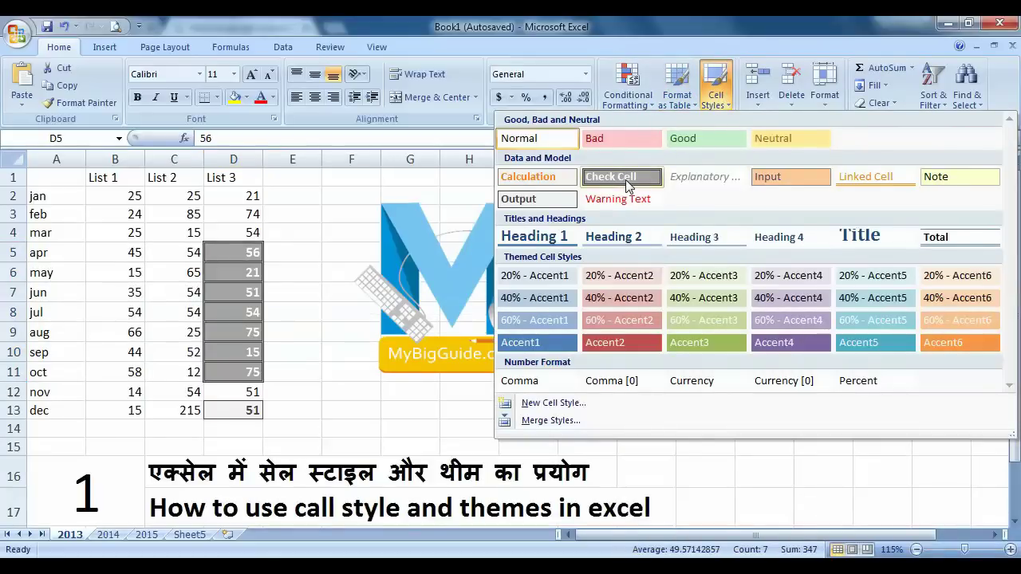
{"action": "left_click", "coordinate": [627, 185]}
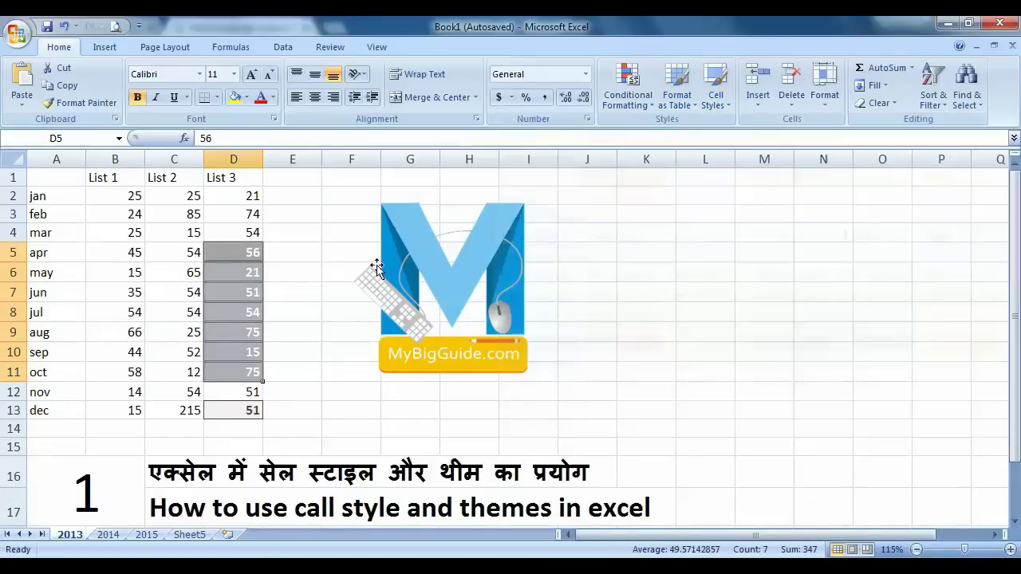
{"action": "left_click", "coordinate": [292, 292]}
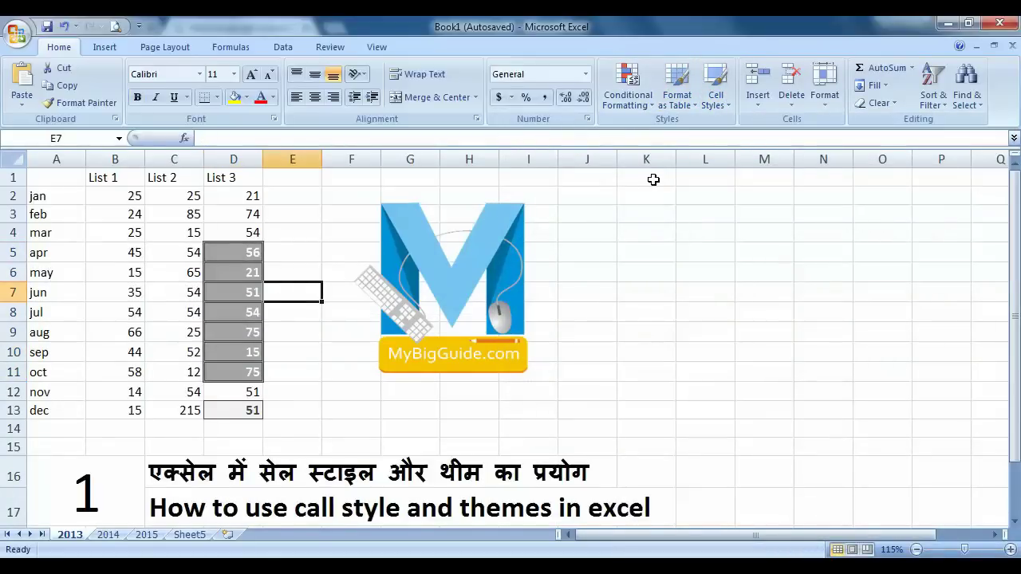
{"action": "left_click", "coordinate": [695, 252]}
{"action": "left_click", "coordinate": [717, 97]}
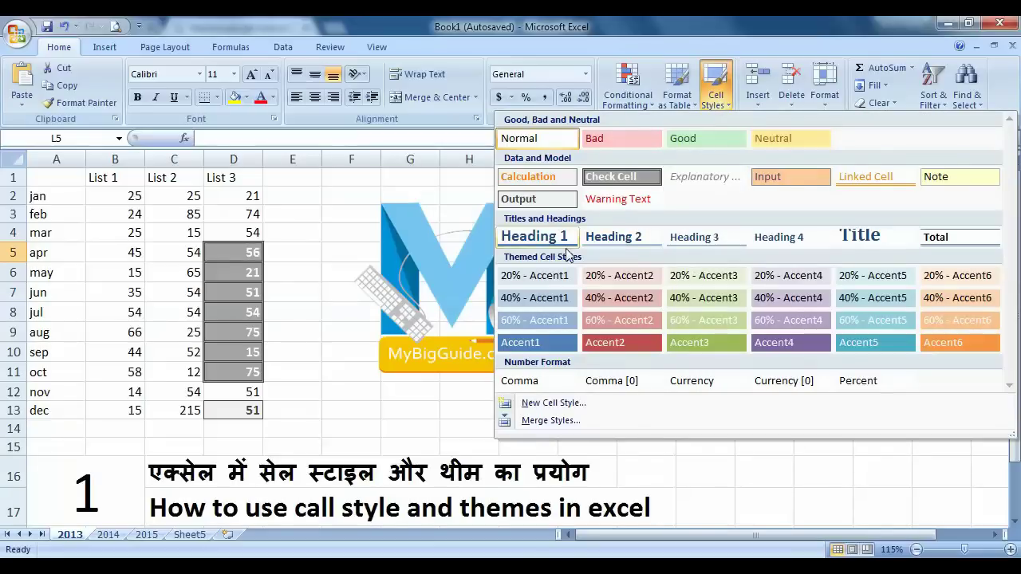
{"action": "left_click", "coordinate": [312, 290]}
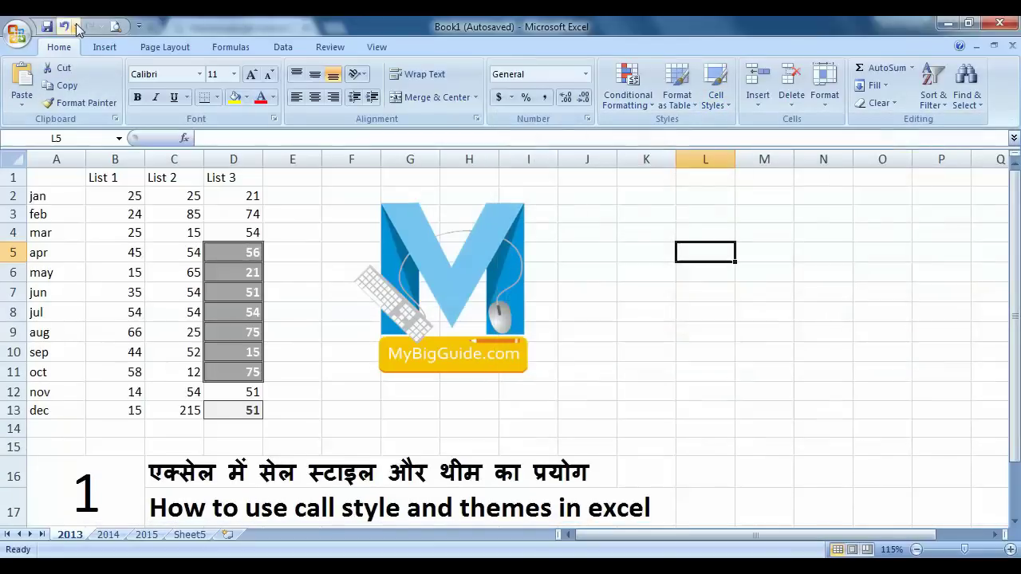
Undo the Check Cell and Output styles in column D and the earlier edit of cell C2
{"action": "left_click", "coordinate": [64, 26]}
{"action": "left_click", "coordinate": [64, 26]}
{"action": "left_click", "coordinate": [64, 26]}
{"action": "left_click", "coordinate": [151, 251]}
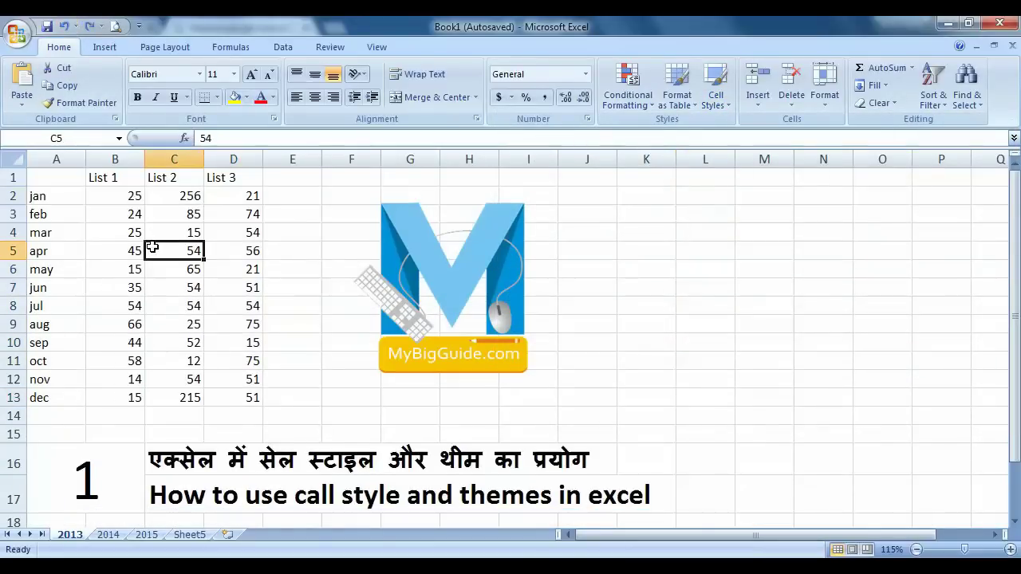
Review the available cell styles with range A1:D13 selected, and the gallery of table formats
{"action": "left_click_drag", "start_coordinate": [35, 176], "coordinate": [245, 398]}
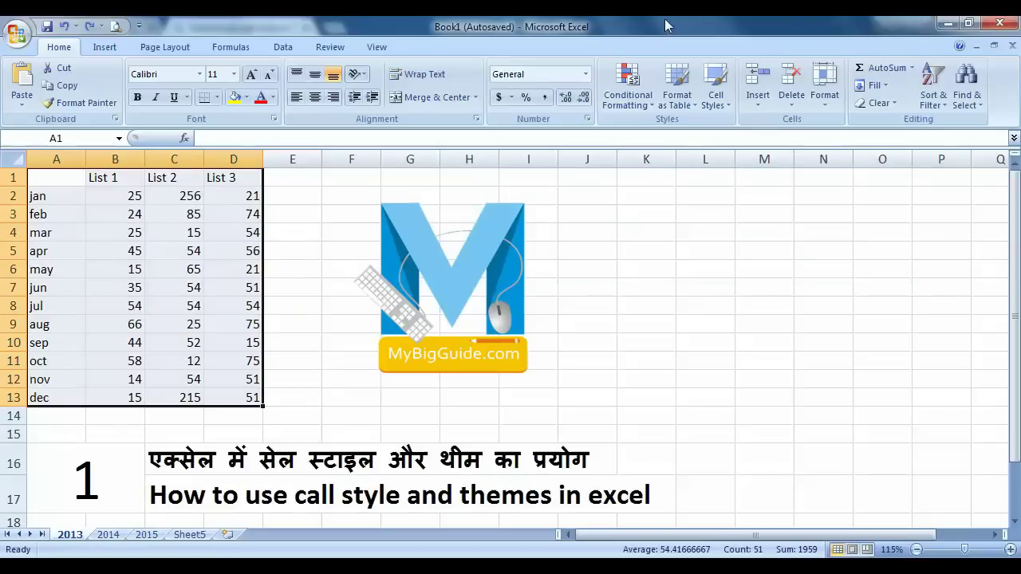
{"action": "left_click", "coordinate": [728, 107]}
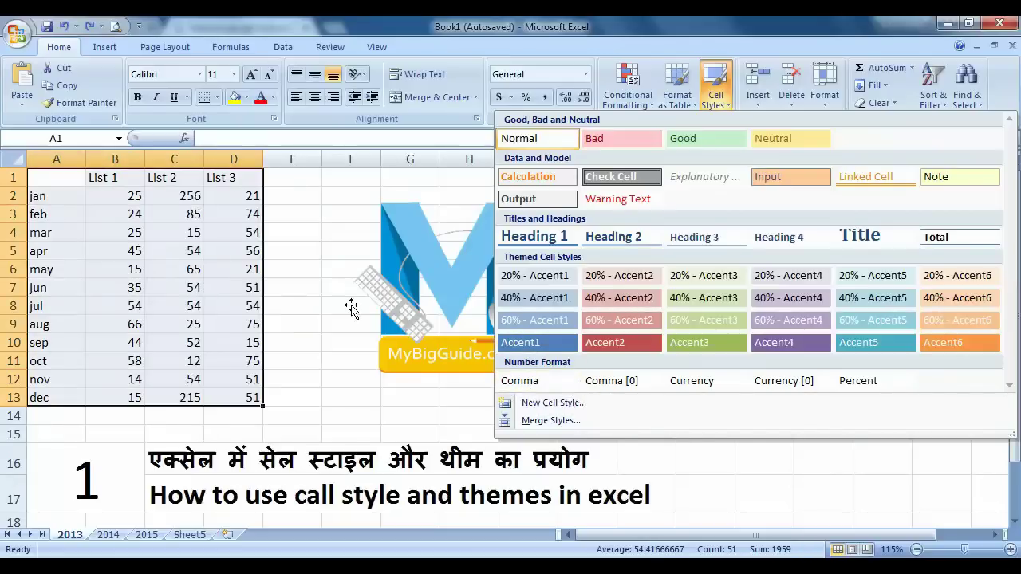
{"action": "left_click", "coordinate": [305, 260]}
{"action": "left_click", "coordinate": [293, 251]}
{"action": "left_click", "coordinate": [687, 100]}
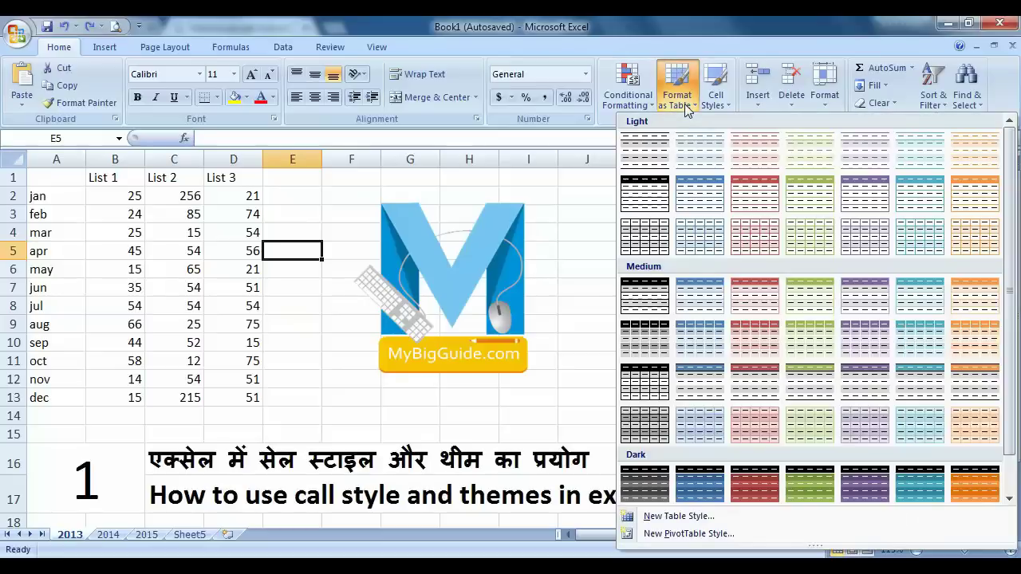
Format range A1:D13 as a table with a header row, using the Light table style with black header and row lines
{"action": "left_click", "coordinate": [173, 244]}
{"action": "left_click_drag", "start_coordinate": [39, 178], "coordinate": [239, 397]}
{"action": "left_click", "coordinate": [677, 100]}
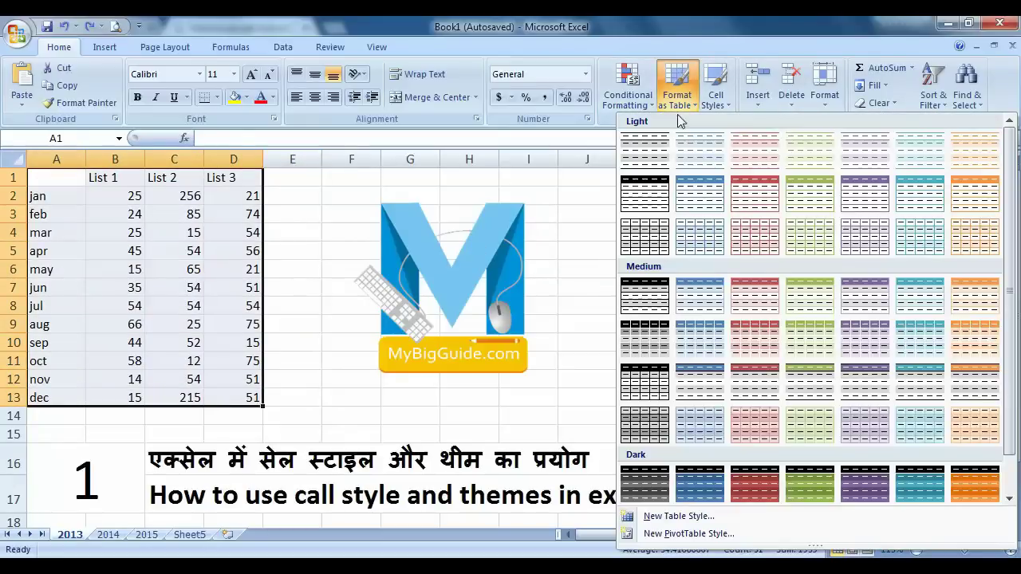
{"action": "left_click", "coordinate": [651, 196]}
{"action": "left_click", "coordinate": [409, 265]}
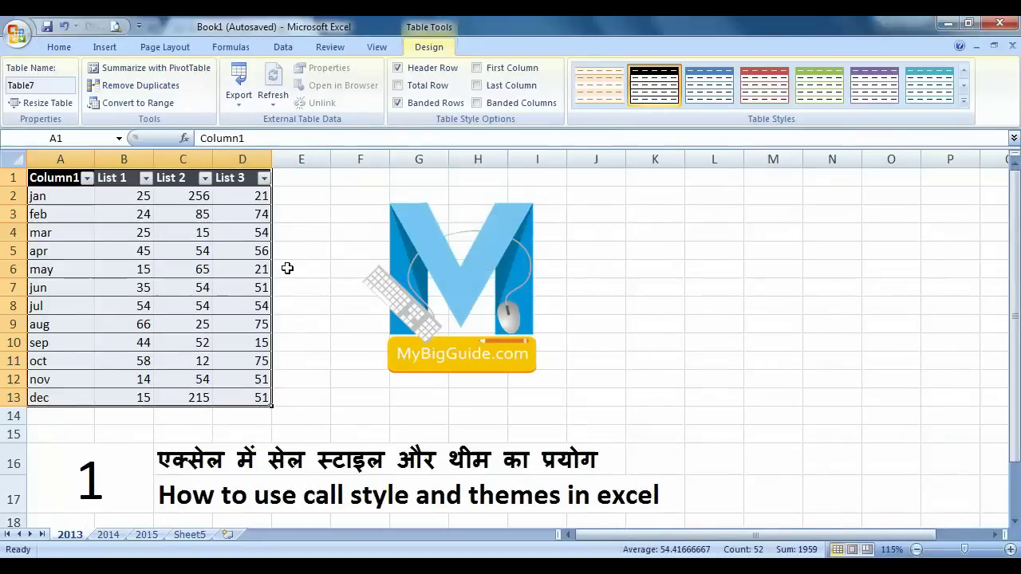
{"action": "left_click", "coordinate": [62, 48]}
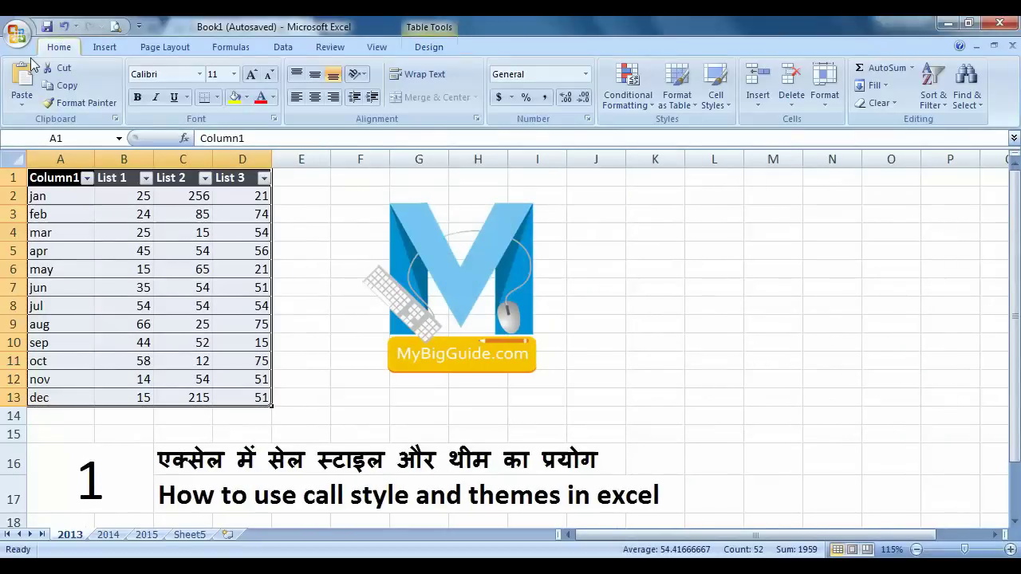
{"action": "left_click", "coordinate": [436, 46]}
{"action": "left_click", "coordinate": [323, 363]}
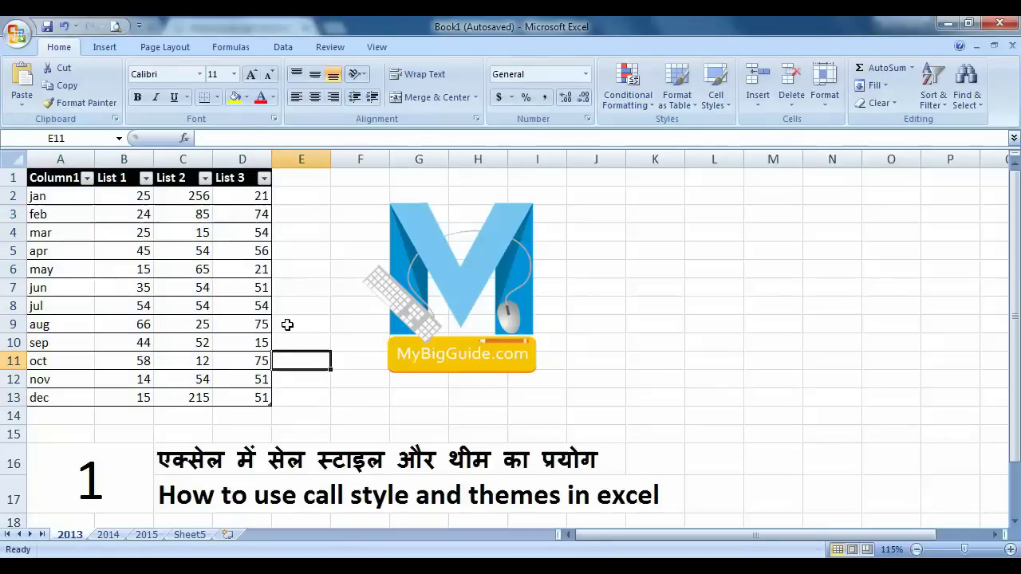
Select the table A1:D13 and turn on its Total Row option
{"action": "left_click_drag", "start_coordinate": [41, 182], "coordinate": [254, 395]}
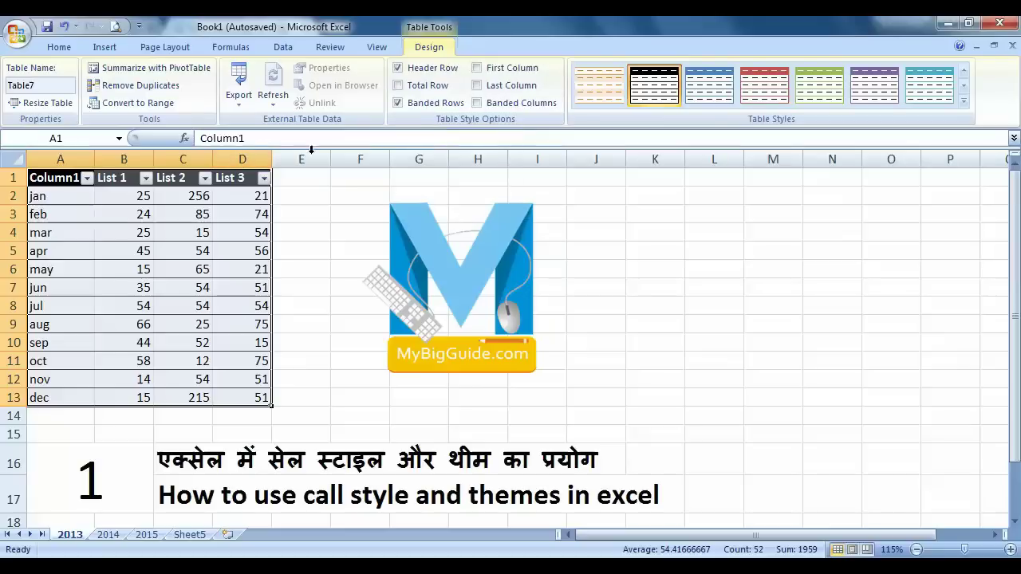
{"action": "left_click", "coordinate": [397, 86]}
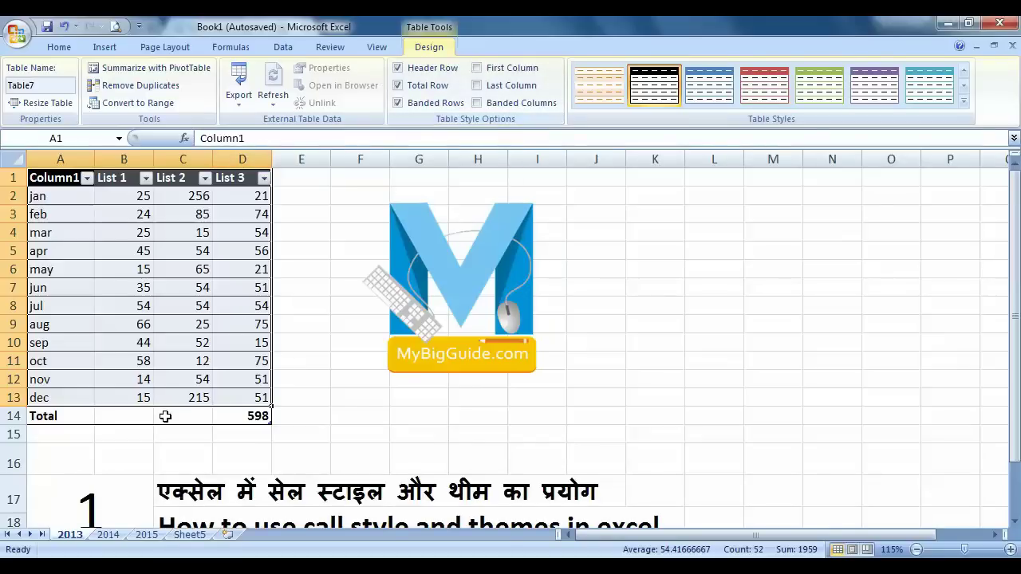
{"action": "left_click", "coordinate": [397, 86]}
{"action": "left_click", "coordinate": [397, 86]}
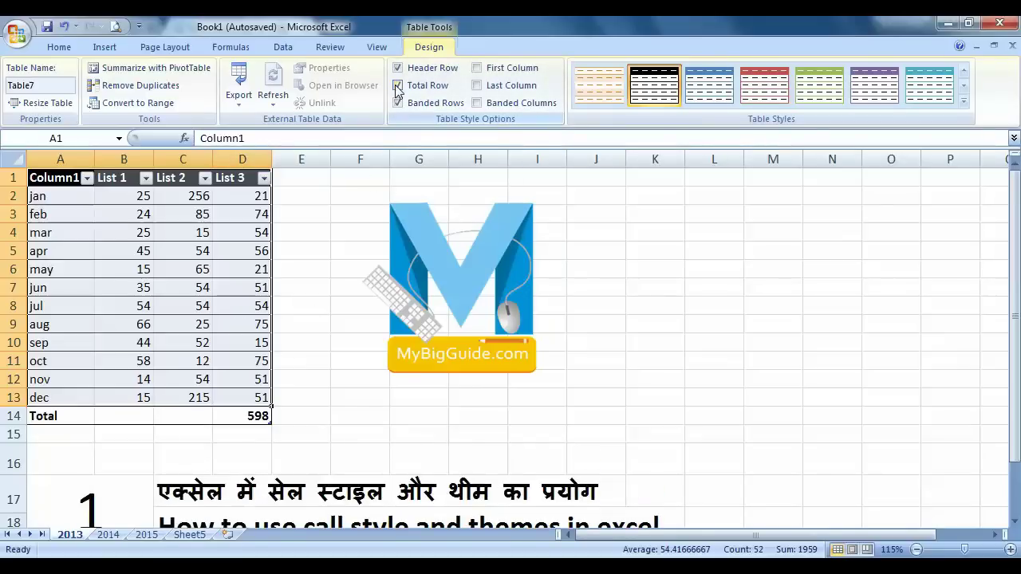
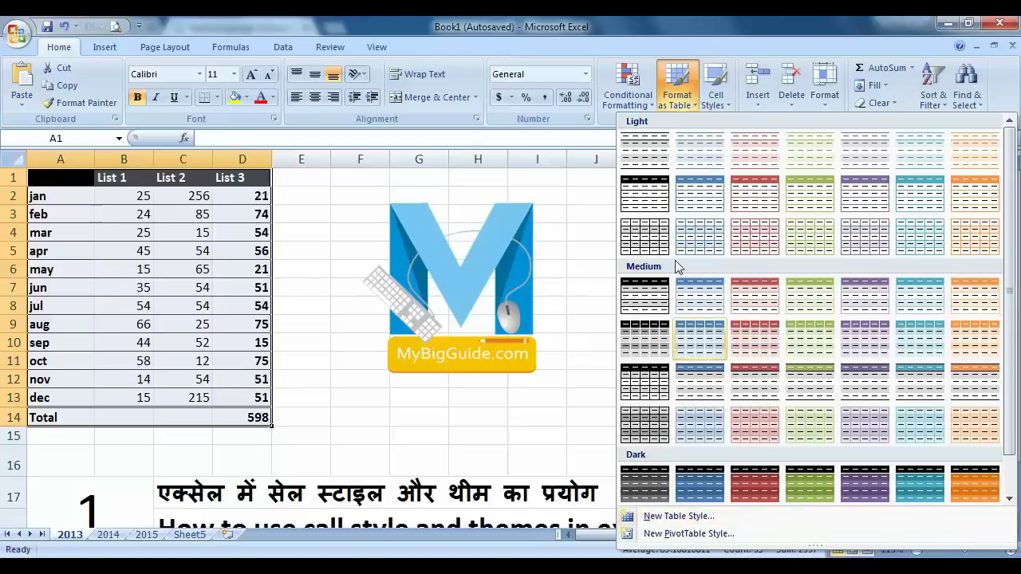
Start a new custom table style for the Whole Table element and name it mbg
{"action": "left_click", "coordinate": [669, 517]}
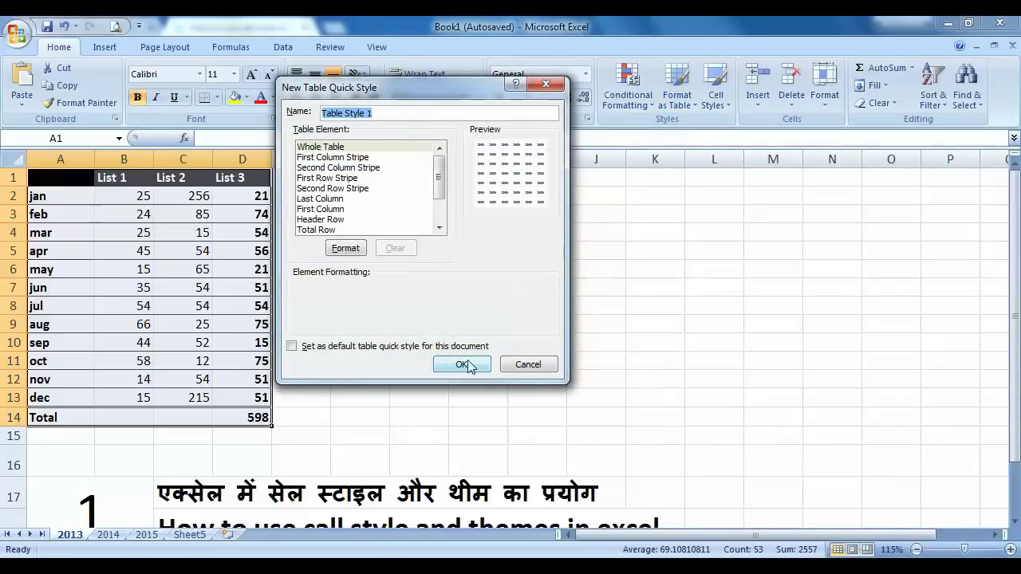
{"action": "left_click", "coordinate": [317, 148]}
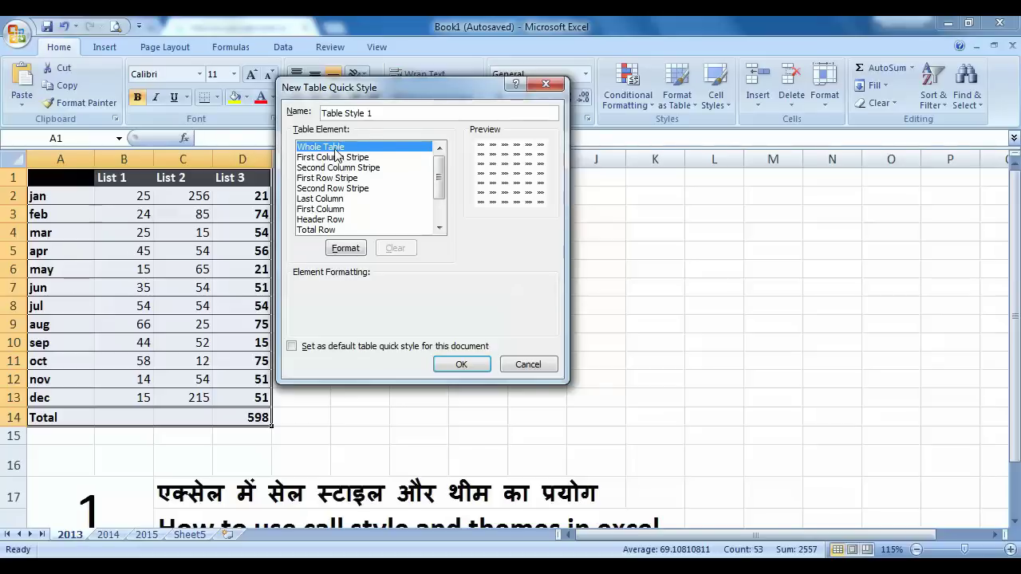
{"action": "left_click_drag", "start_coordinate": [376, 114], "coordinate": [255, 119]}
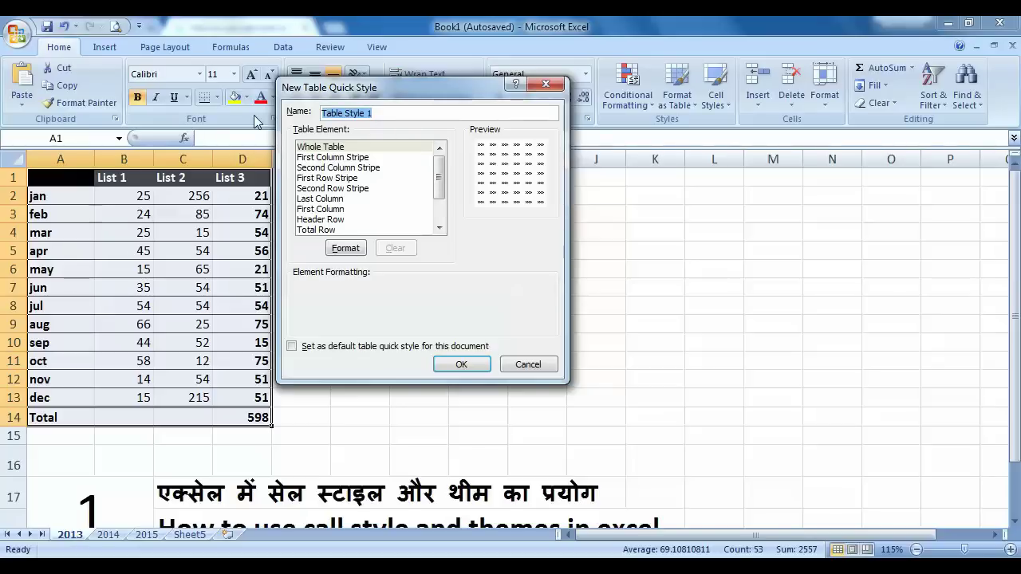
{"action": "type", "text": "mbg"}
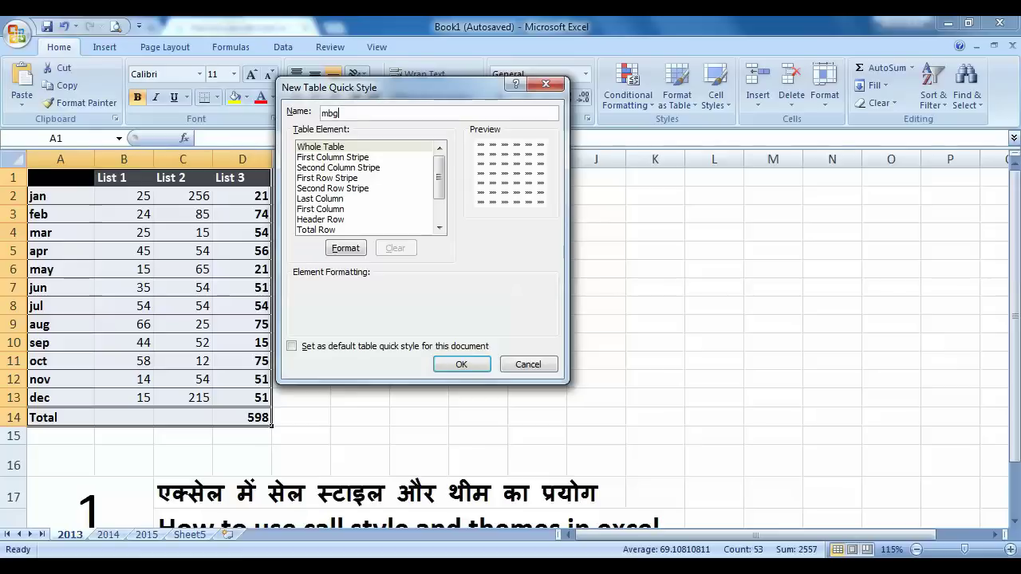
Set the font style of the Whole Table element to Bold
{"action": "left_click", "coordinate": [347, 249]}
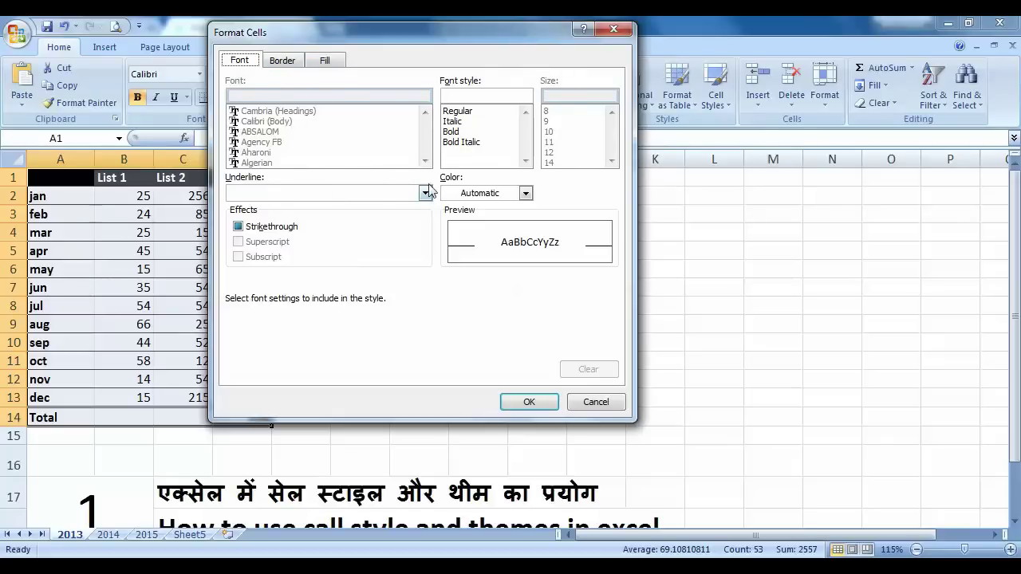
{"action": "left_click", "coordinate": [475, 112]}
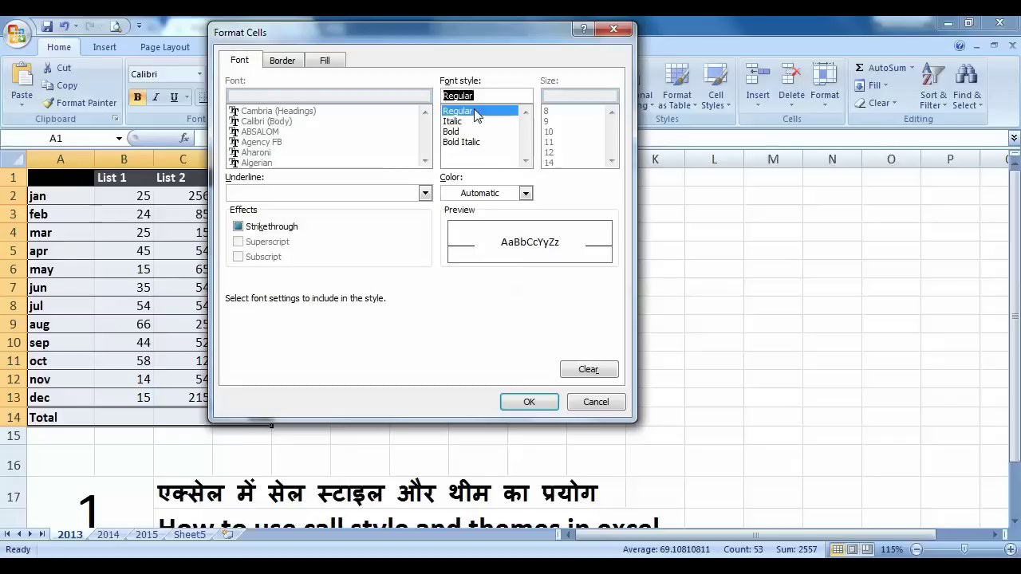
{"action": "left_click", "coordinate": [476, 121]}
{"action": "left_click", "coordinate": [475, 132]}
{"action": "left_click", "coordinate": [478, 122]}
{"action": "left_click", "coordinate": [476, 132]}
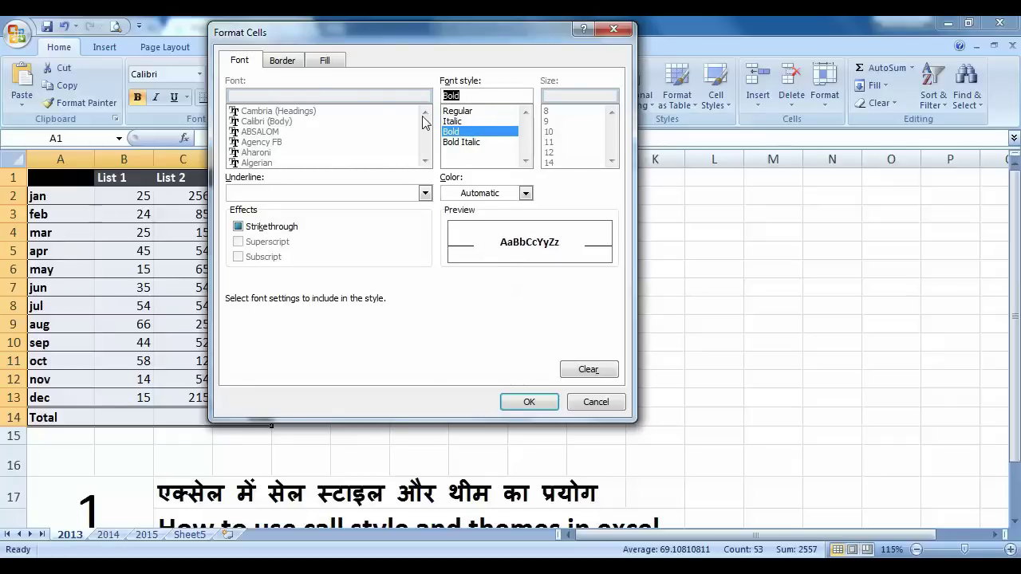
Add dashed borders to the table style on all four outer edges and the inside horizontal line
{"action": "left_click", "coordinate": [283, 64]}
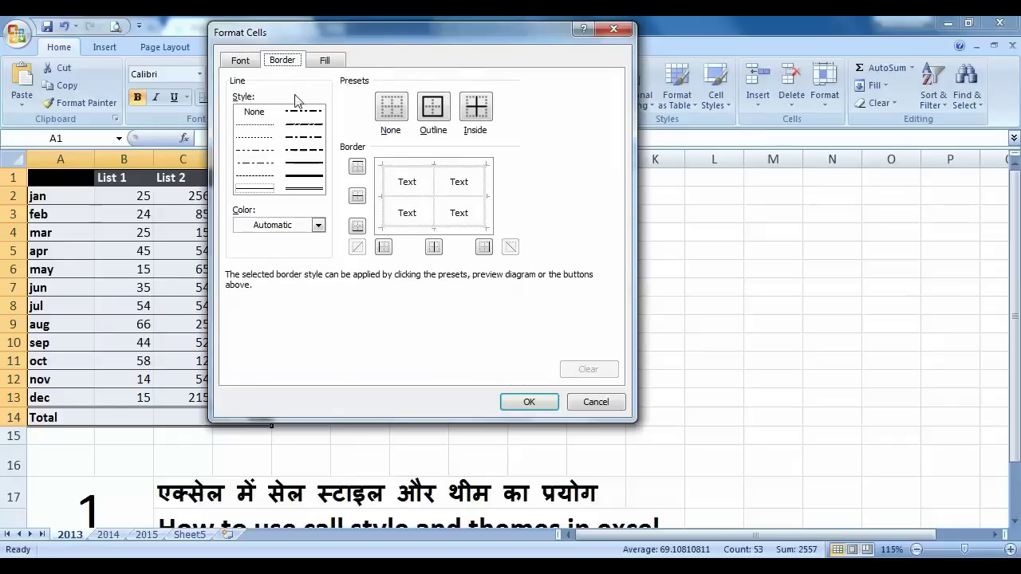
{"action": "left_click", "coordinate": [268, 182]}
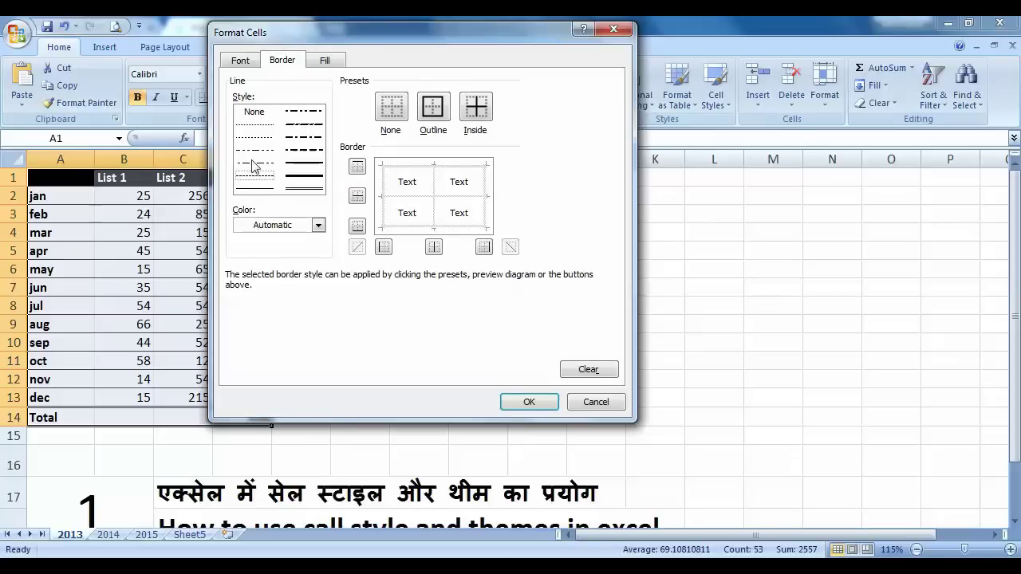
{"action": "left_click", "coordinate": [382, 190]}
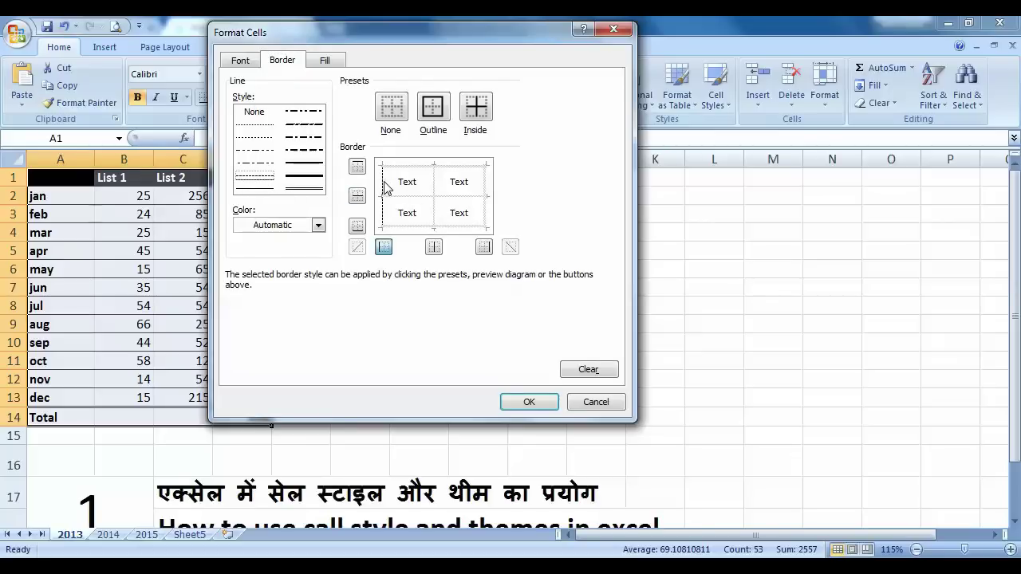
{"action": "left_click", "coordinate": [410, 169]}
{"action": "left_click", "coordinate": [484, 200]}
{"action": "left_click", "coordinate": [452, 229]}
{"action": "left_click", "coordinate": [426, 199]}
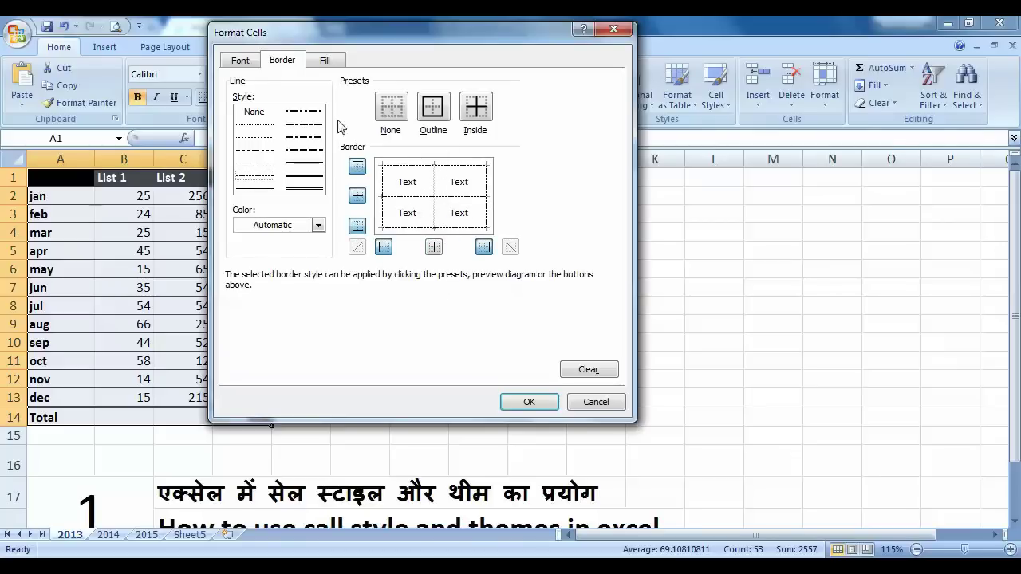
Give the table style a light green background with a sparse dotted pattern, and save the mbg style
{"action": "left_click", "coordinate": [326, 63]}
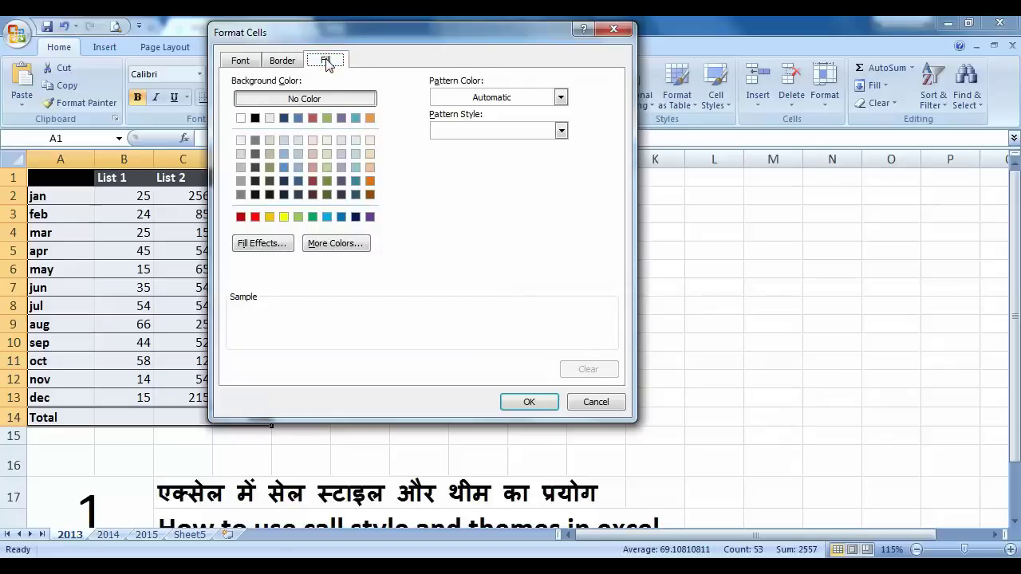
{"action": "left_click", "coordinate": [284, 217]}
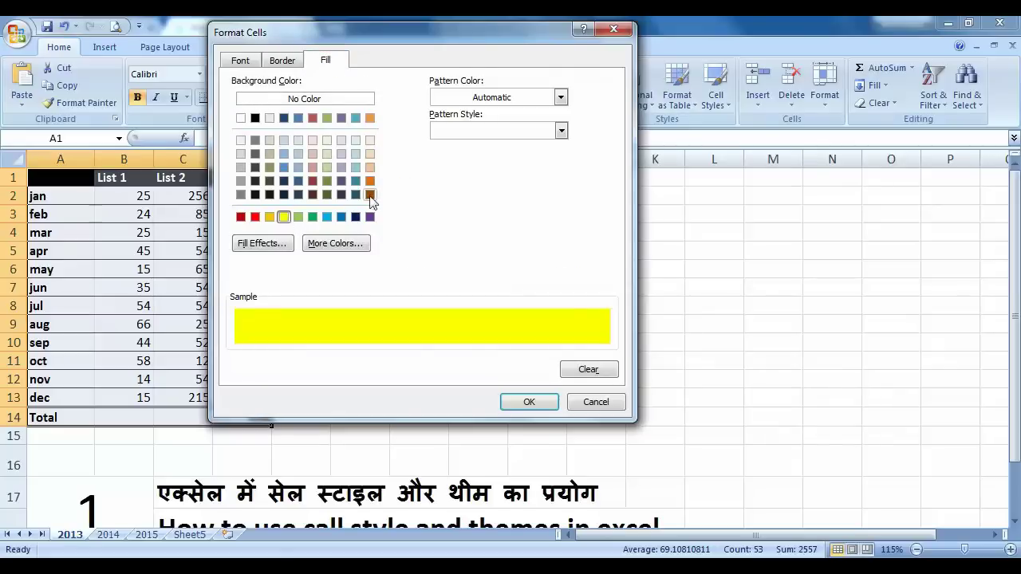
{"action": "left_click", "coordinate": [299, 217]}
{"action": "left_click", "coordinate": [483, 131]}
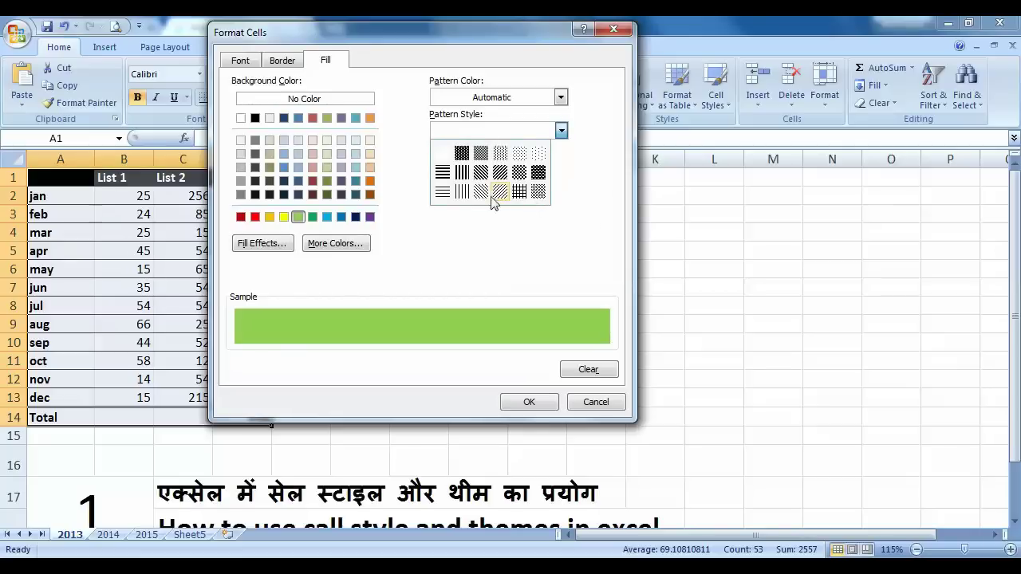
{"action": "left_click", "coordinate": [540, 152]}
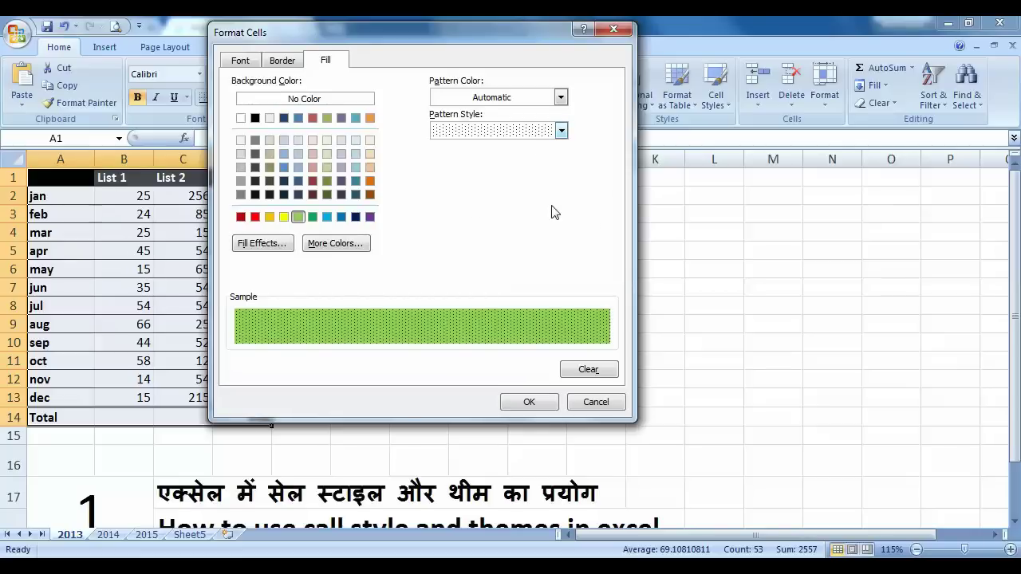
{"action": "left_click", "coordinate": [529, 402]}
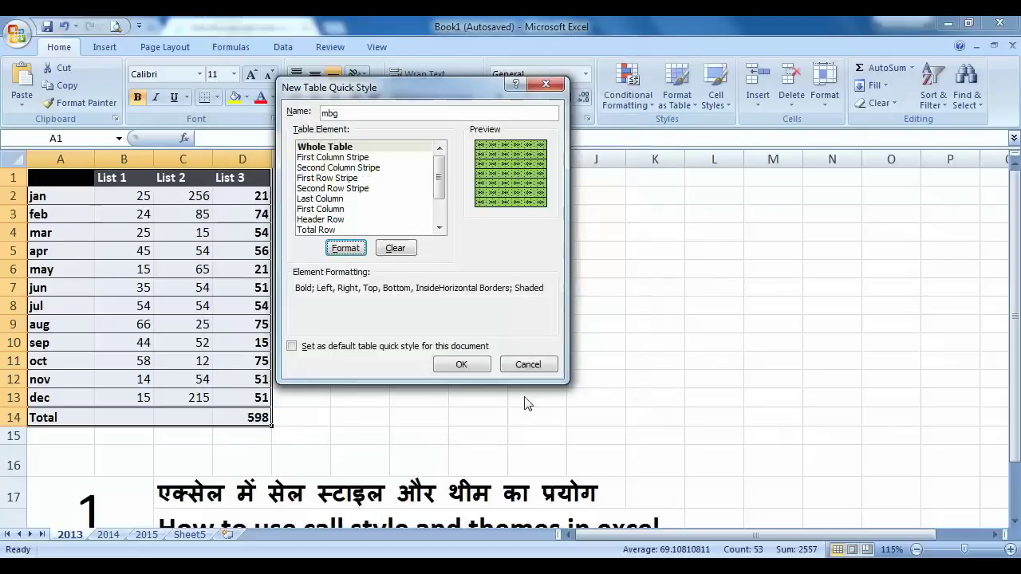
{"action": "left_click", "coordinate": [463, 365]}
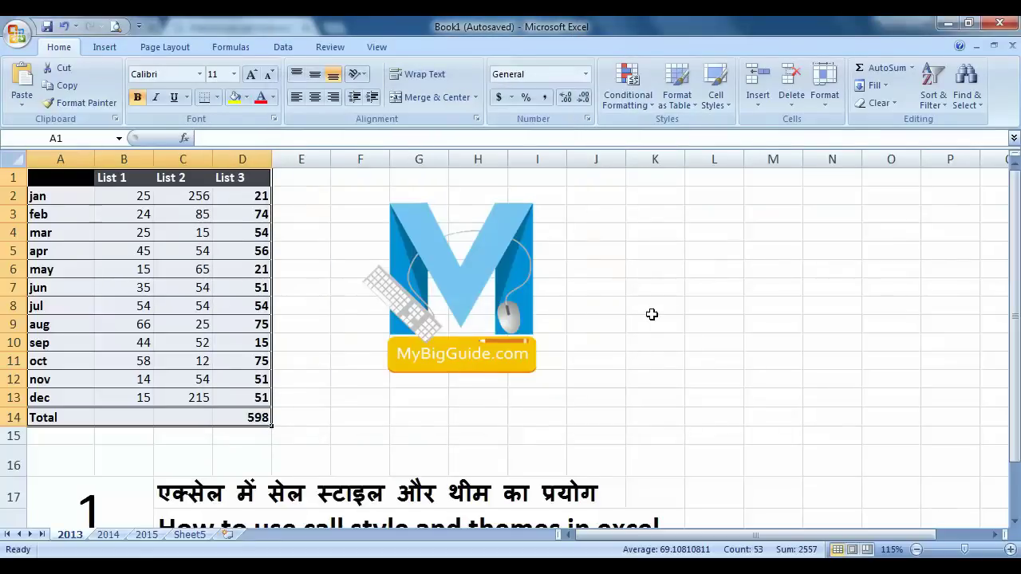
Format range A1:D14 as a table with headers, using the green custom mbg style
{"action": "left_click", "coordinate": [689, 108]}
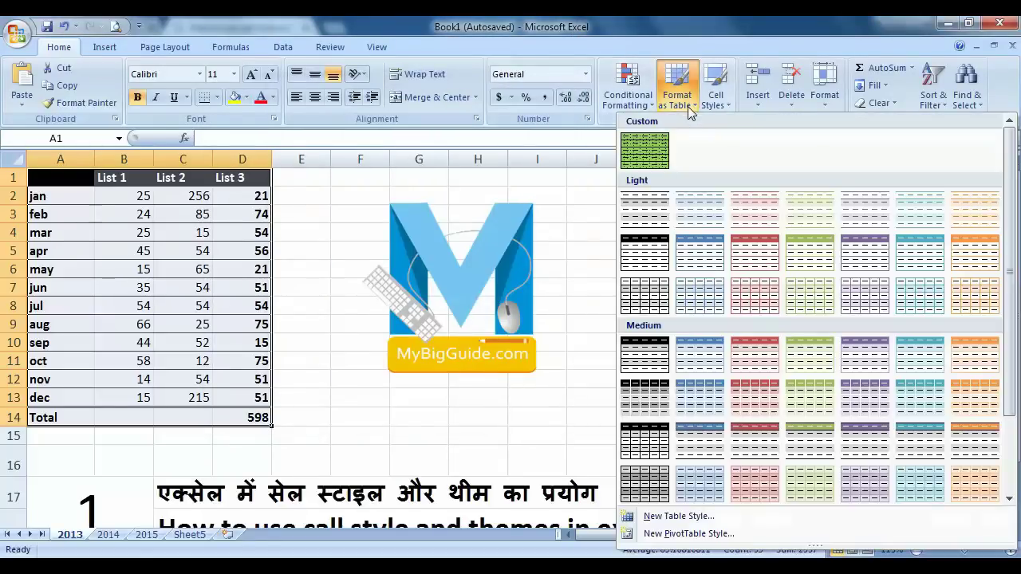
{"action": "left_click", "coordinate": [648, 159]}
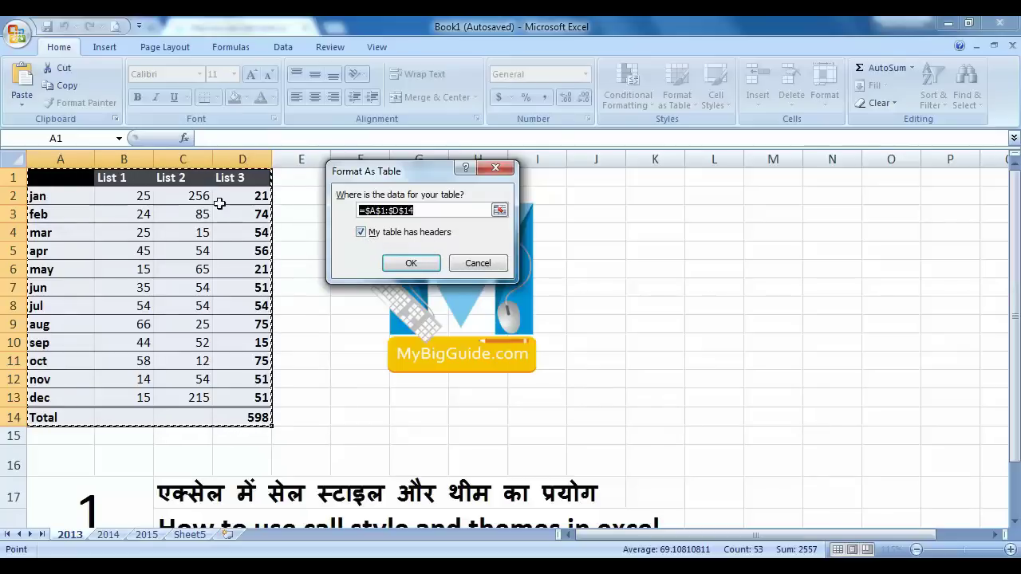
{"action": "left_click", "coordinate": [405, 266]}
{"action": "left_click", "coordinate": [324, 268]}
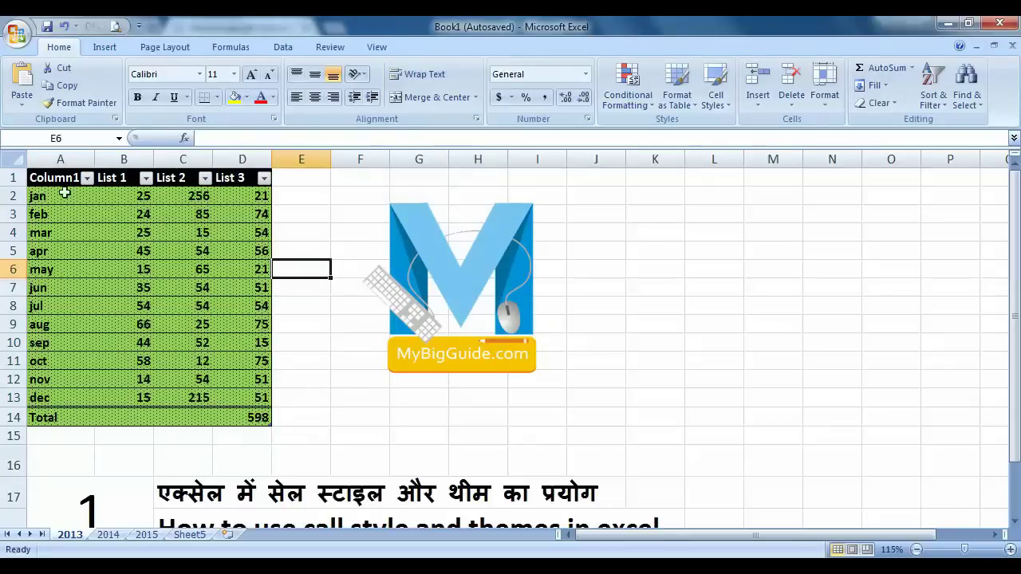
Try shrinking the green table's range to A1:D2, and undo the resize
{"action": "left_click_drag", "start_coordinate": [270, 424], "coordinate": [94, 199]}
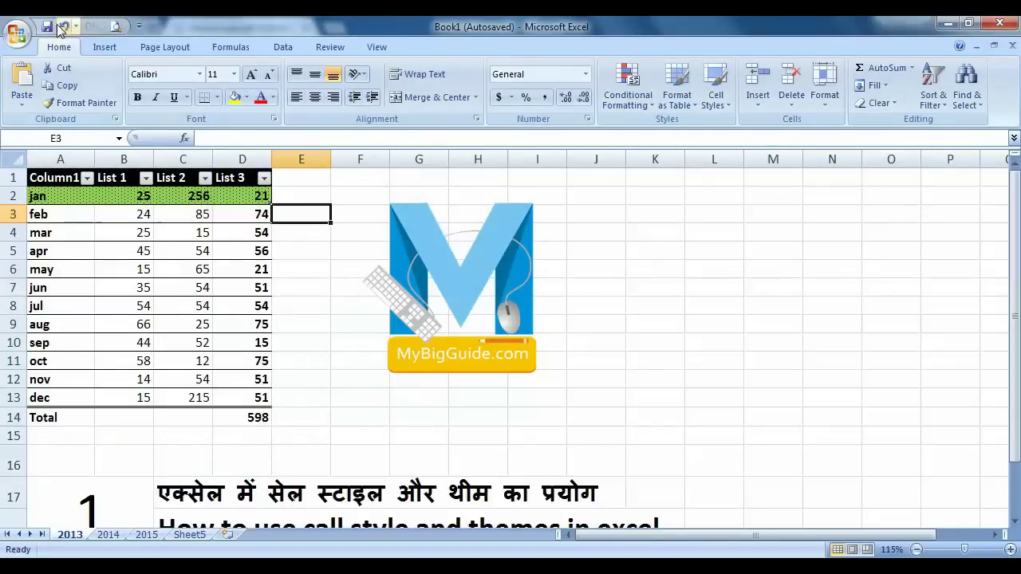
{"action": "left_click", "coordinate": [64, 26]}
{"action": "key", "text": "Right"}
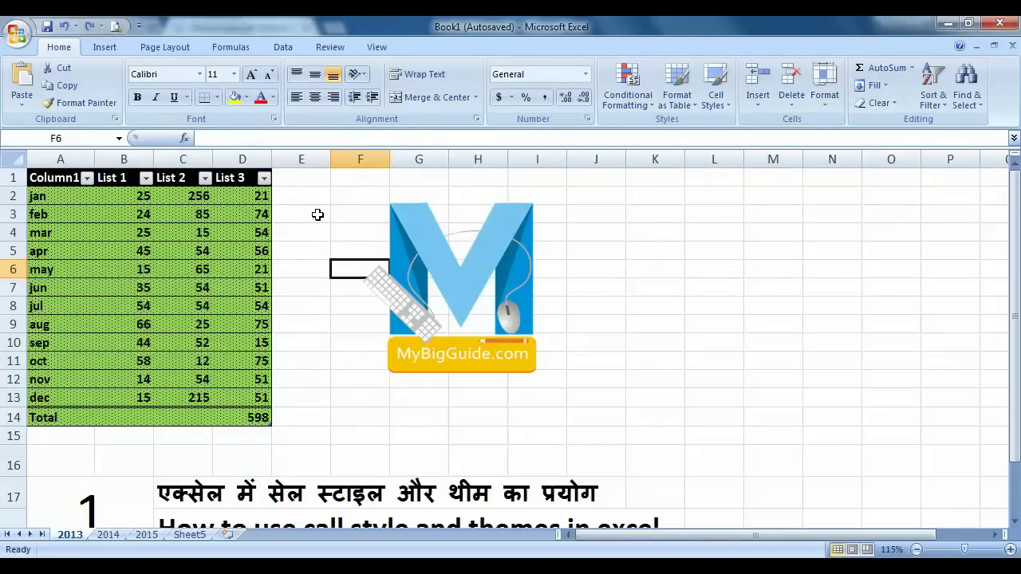
Start a new cell style from cell E3 and name it m
{"action": "left_click", "coordinate": [722, 105]}
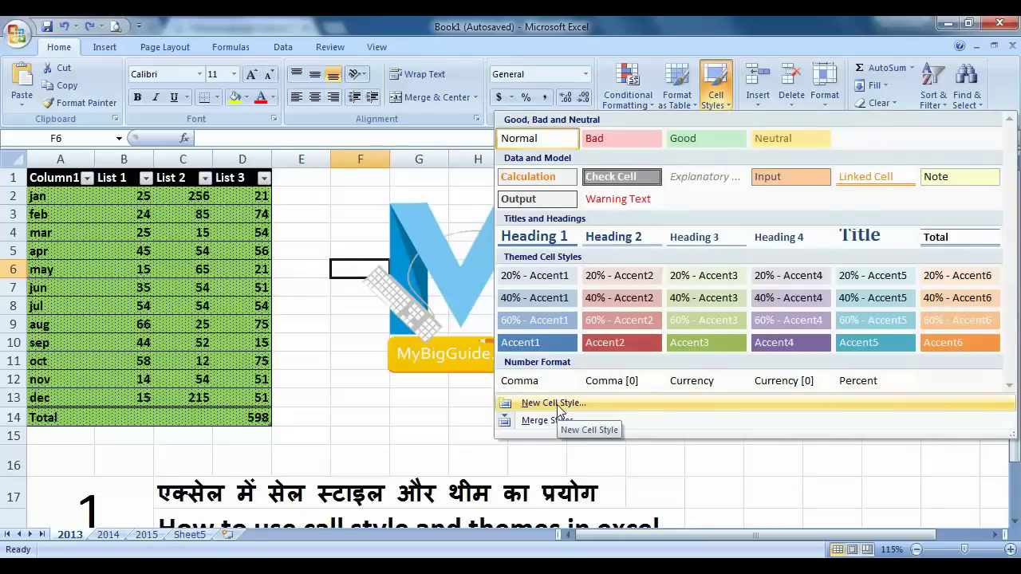
{"action": "left_click", "coordinate": [285, 213]}
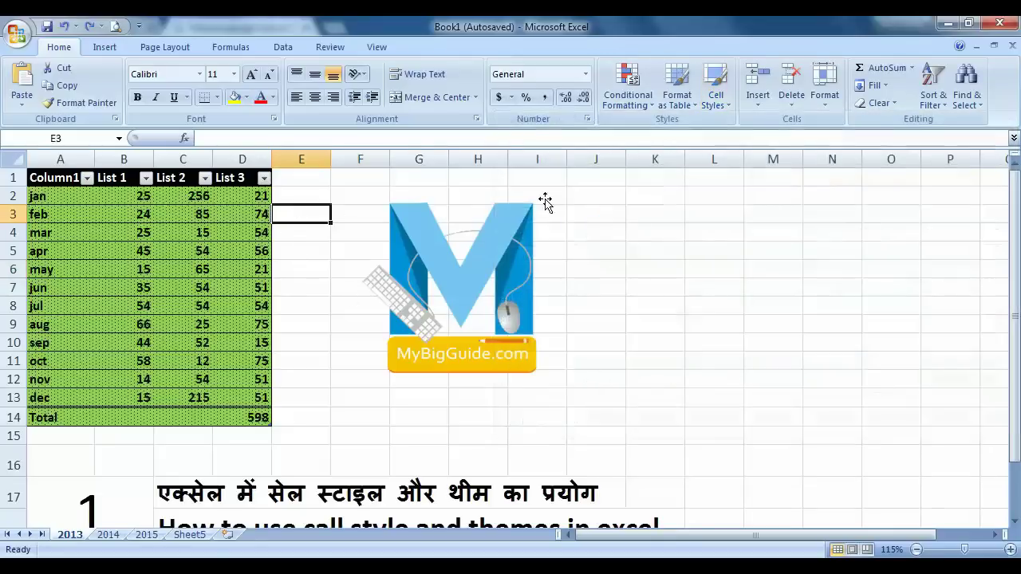
{"action": "left_click", "coordinate": [716, 100]}
{"action": "left_click", "coordinate": [532, 405]}
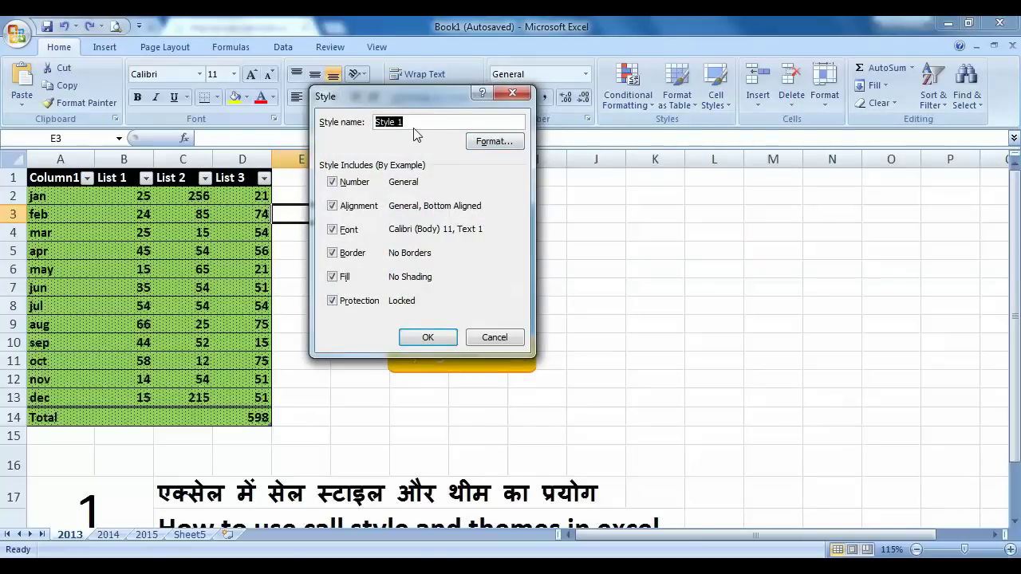
{"action": "type", "text": "m"}
Set the new cell style's number format to Currency with the ₹ symbol
{"action": "left_click", "coordinate": [493, 141]}
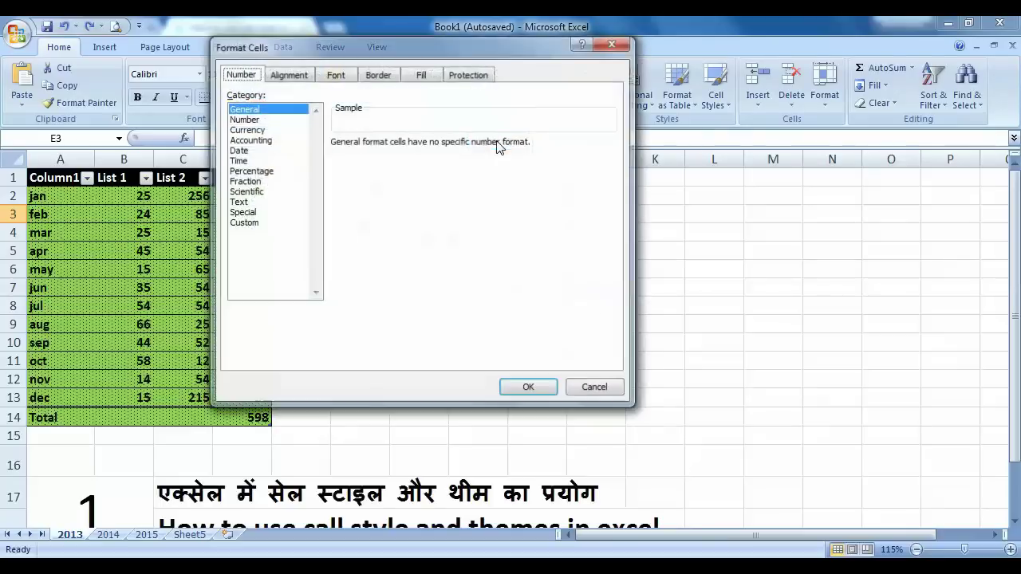
{"action": "left_click", "coordinate": [267, 122]}
{"action": "left_click", "coordinate": [269, 131]}
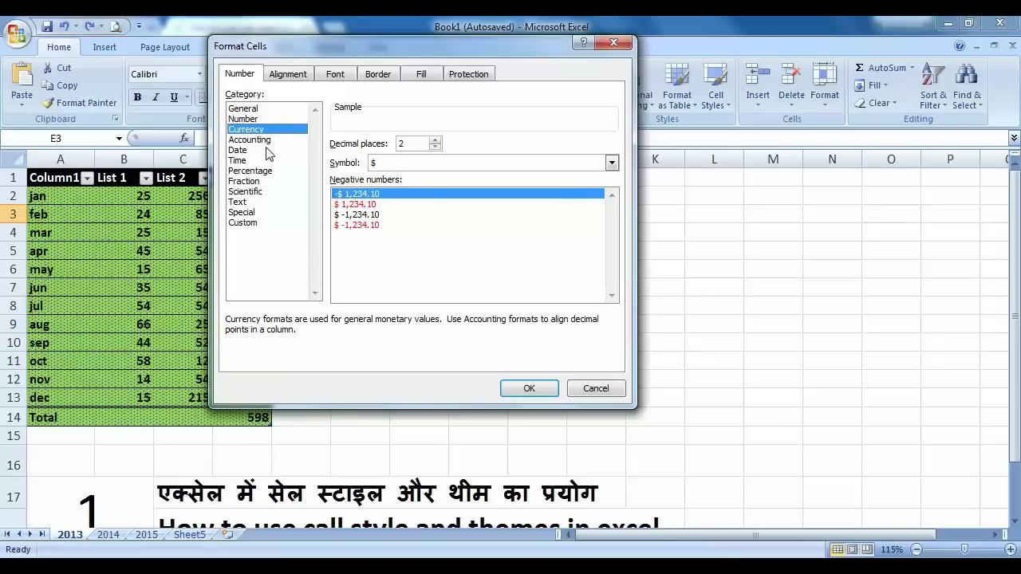
{"action": "left_click", "coordinate": [269, 150]}
{"action": "left_click", "coordinate": [267, 160]}
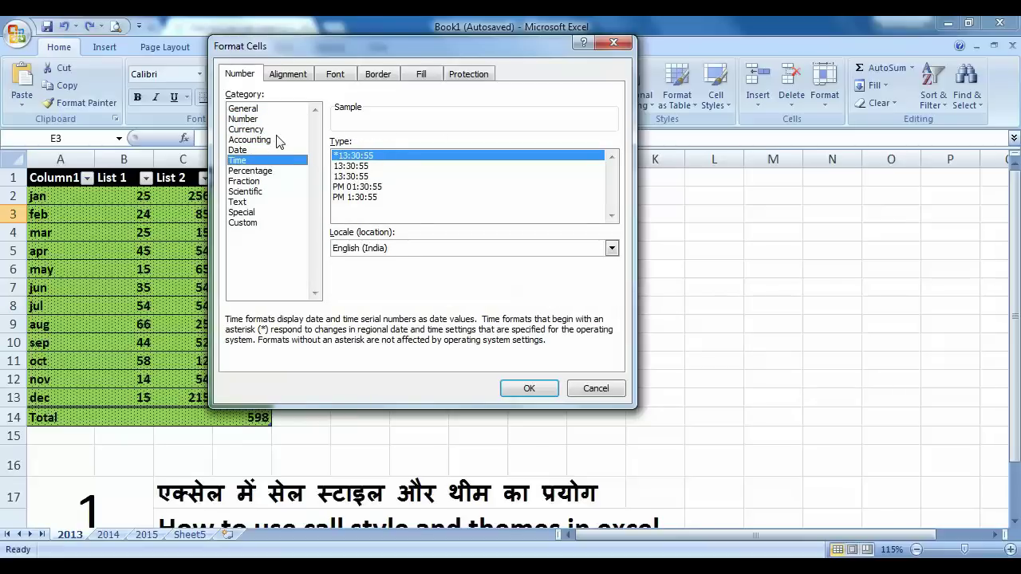
{"action": "left_click", "coordinate": [268, 119]}
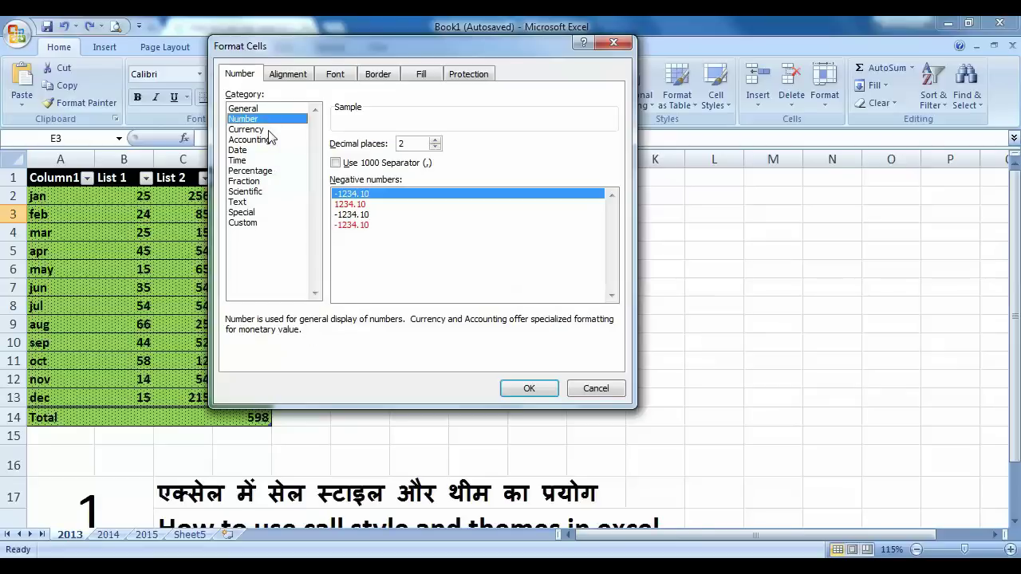
{"action": "left_click", "coordinate": [269, 129]}
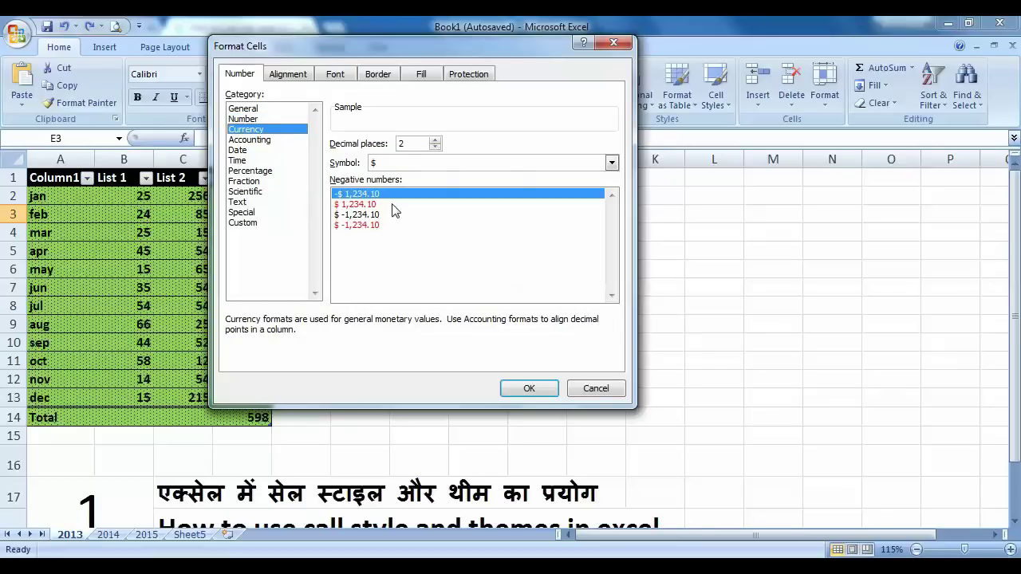
{"action": "left_click", "coordinate": [612, 164]}
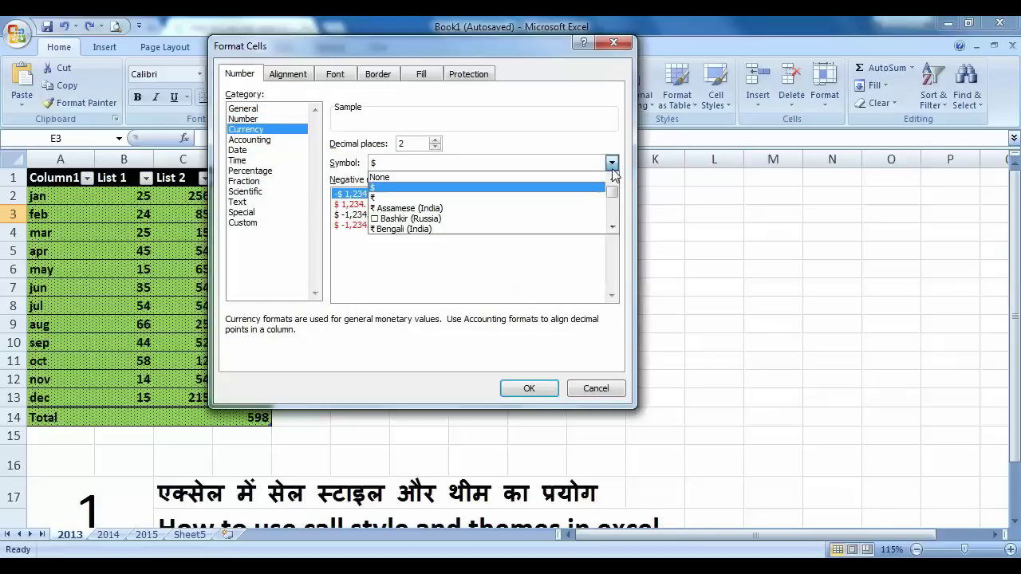
{"action": "left_click", "coordinate": [389, 205]}
Give the cell style a thick solid outline border
{"action": "left_click", "coordinate": [291, 75]}
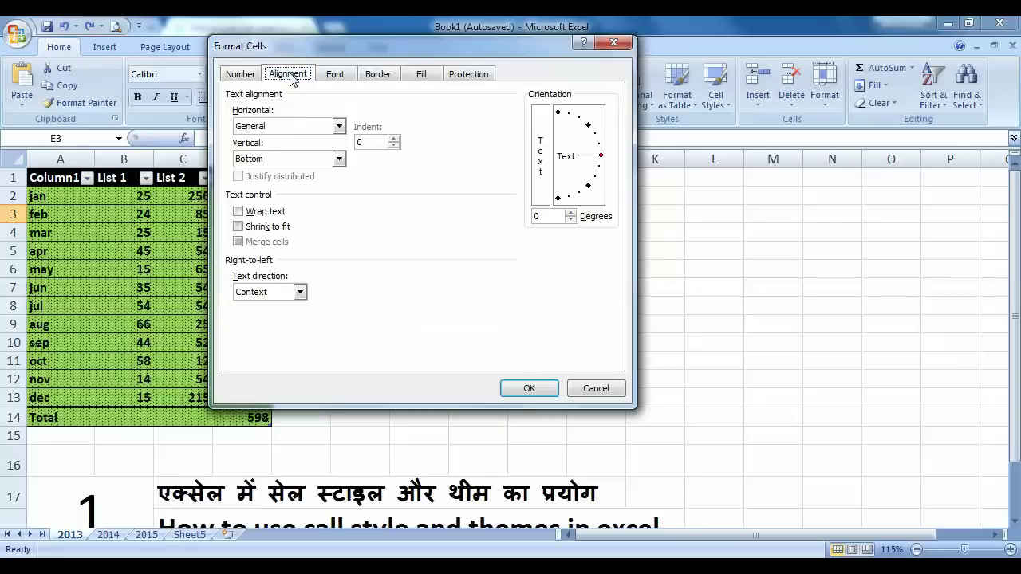
{"action": "left_click", "coordinate": [344, 83]}
{"action": "left_click", "coordinate": [374, 80]}
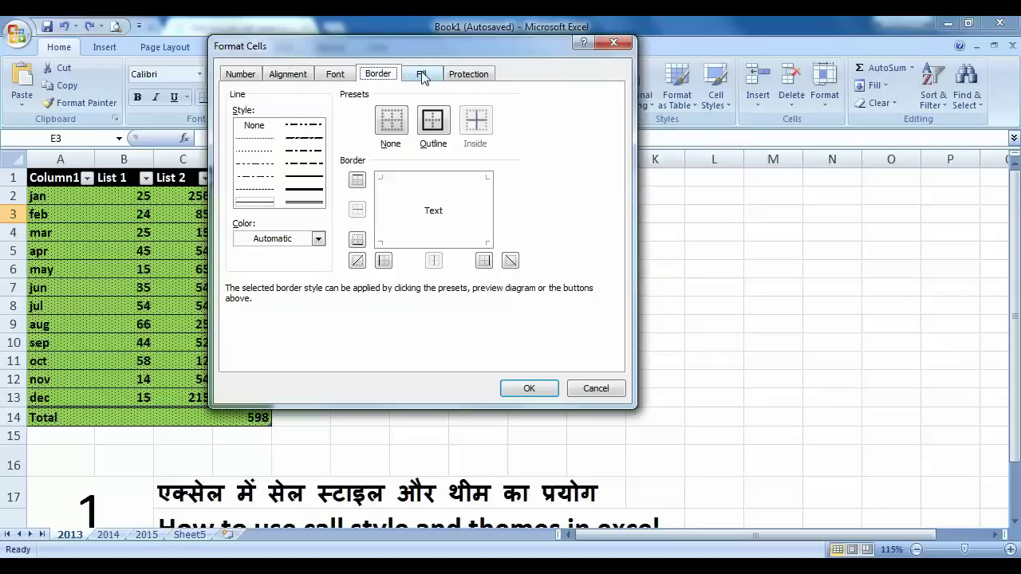
{"action": "left_click", "coordinate": [313, 190]}
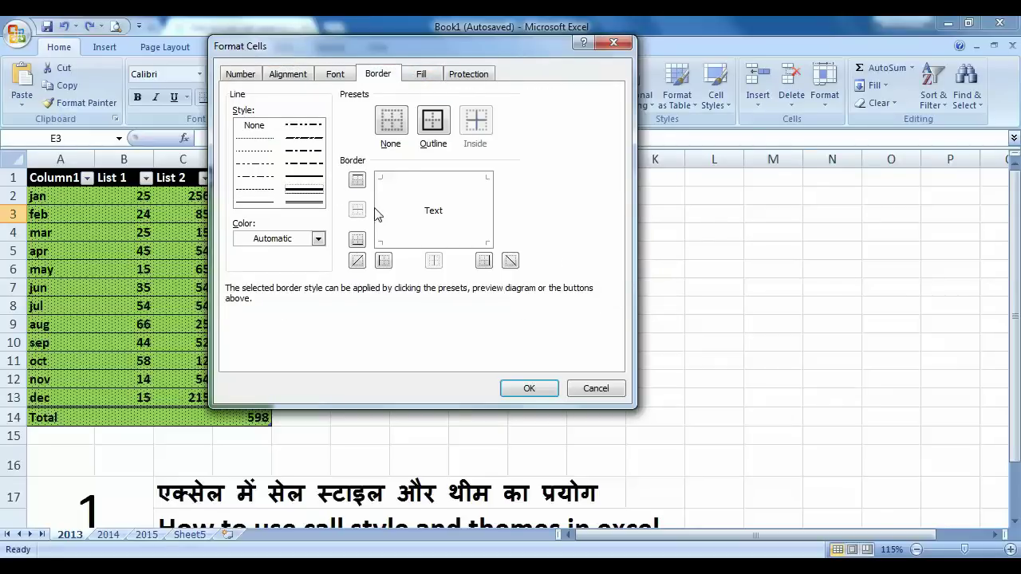
{"action": "left_click", "coordinate": [431, 130]}
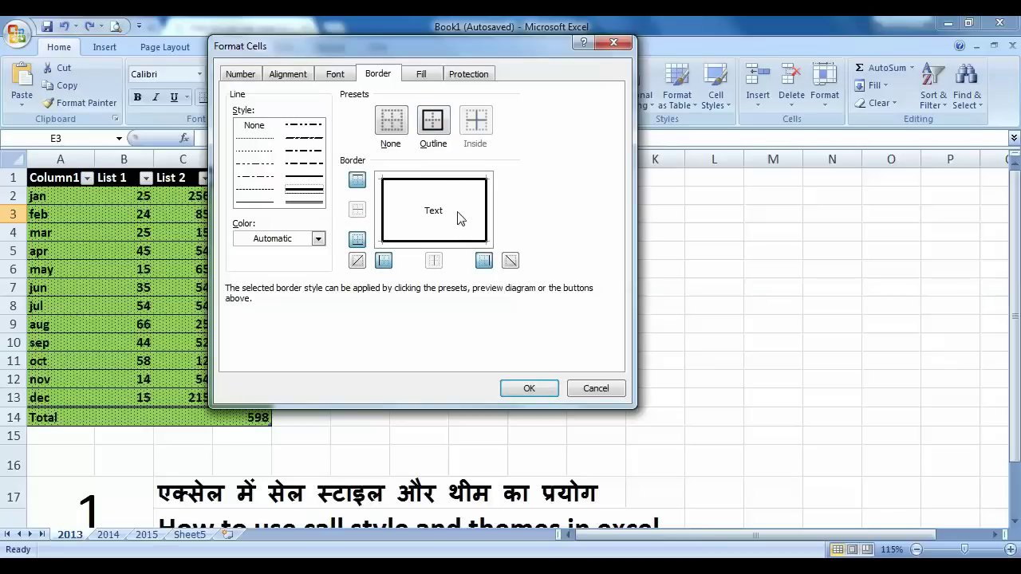
Give the cell style a light blue background fill, and save the style as mbg
{"action": "left_click", "coordinate": [423, 73]}
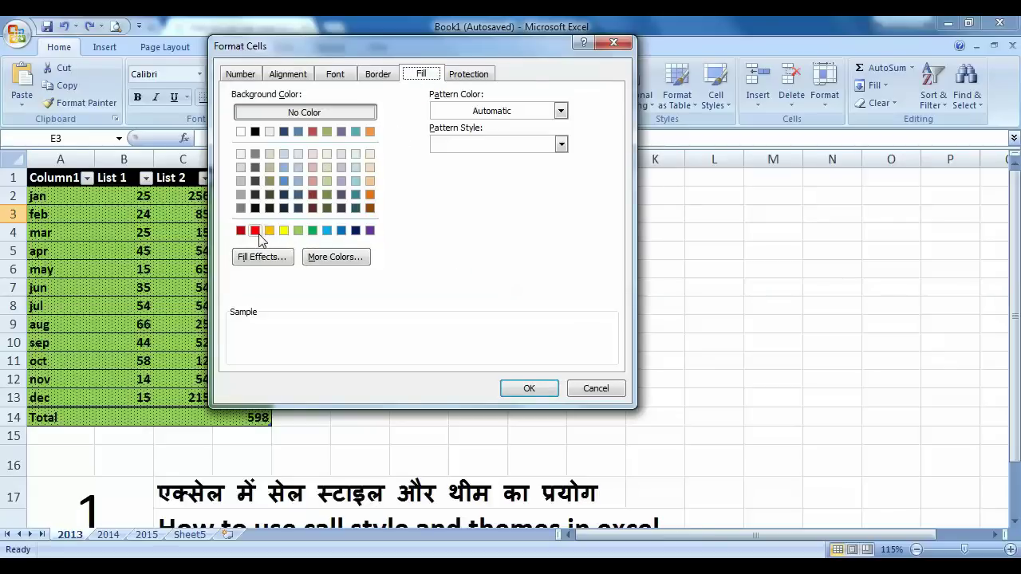
{"action": "left_click", "coordinate": [326, 231]}
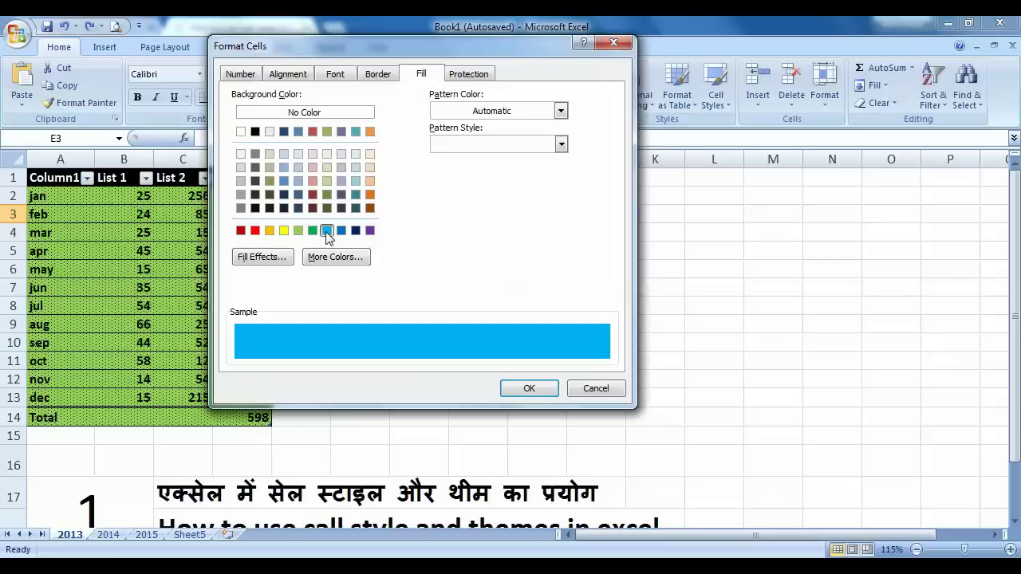
{"action": "left_click", "coordinate": [527, 391]}
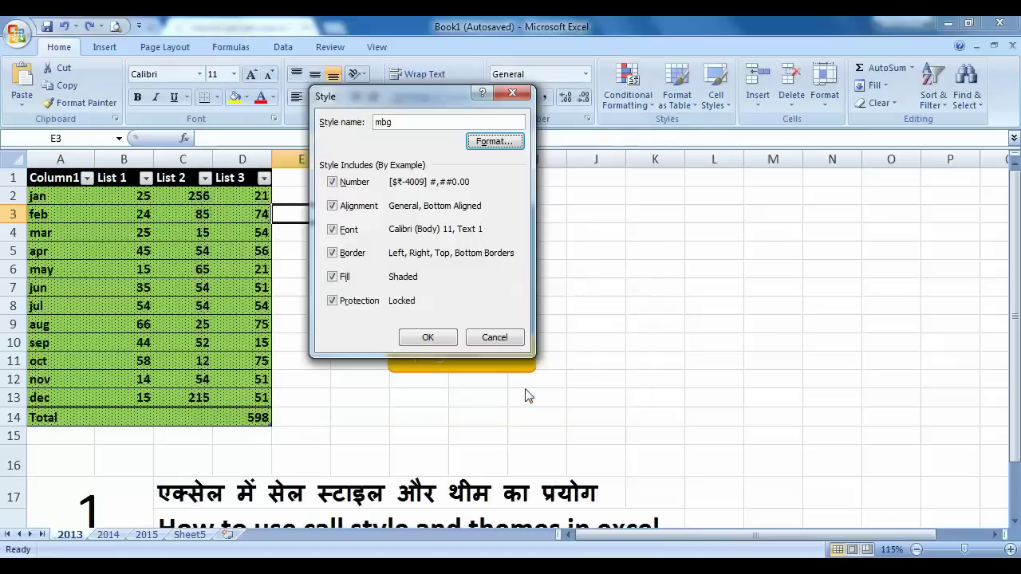
{"action": "left_click", "coordinate": [433, 344]}
Enter 20 in cell E5, beside the green table's apr row
{"action": "left_click", "coordinate": [321, 248]}
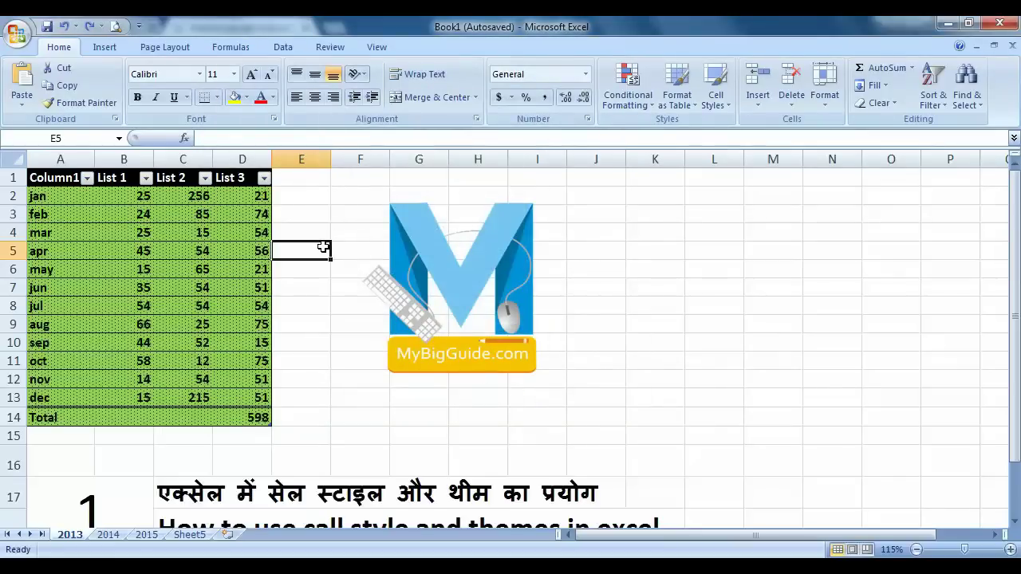
{"action": "type", "text": "20"}
{"action": "key", "text": "Return"}
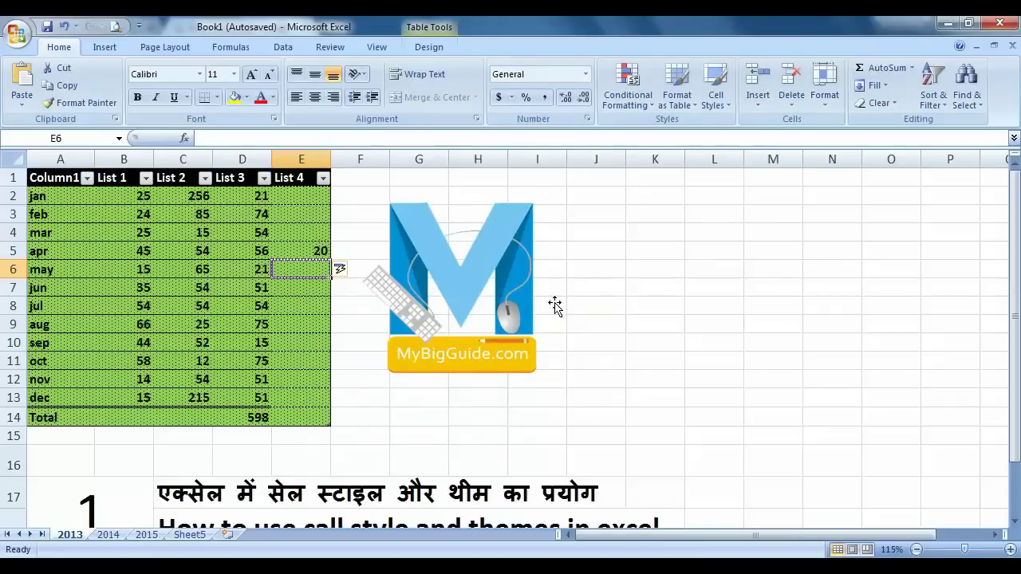
Enter 20 in empty cell L7 and apply the custom mbg cell style to it
{"action": "left_click", "coordinate": [697, 291]}
{"action": "type", "text": "20"}
{"action": "key", "text": "Return"}
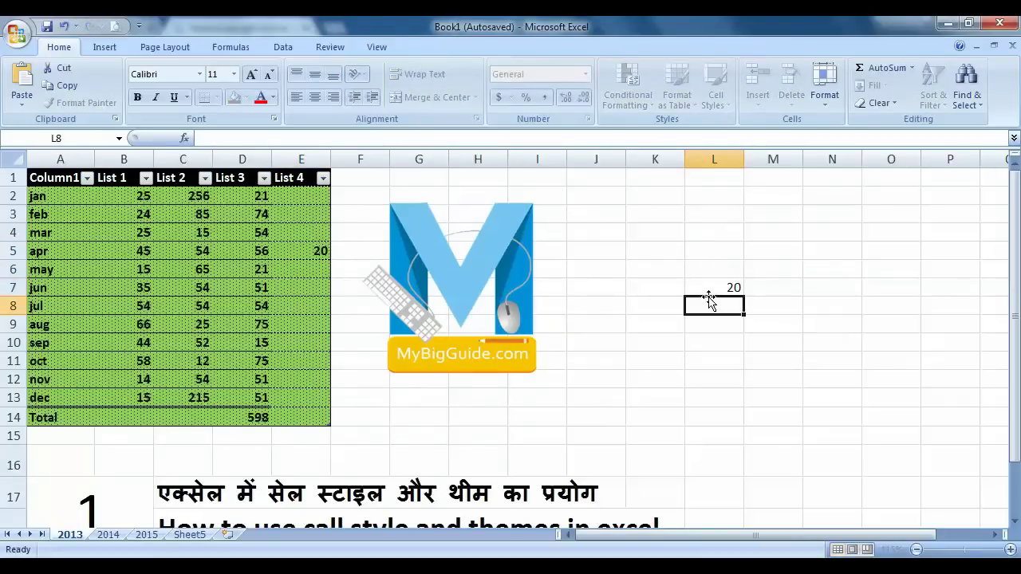
{"action": "left_click", "coordinate": [710, 292]}
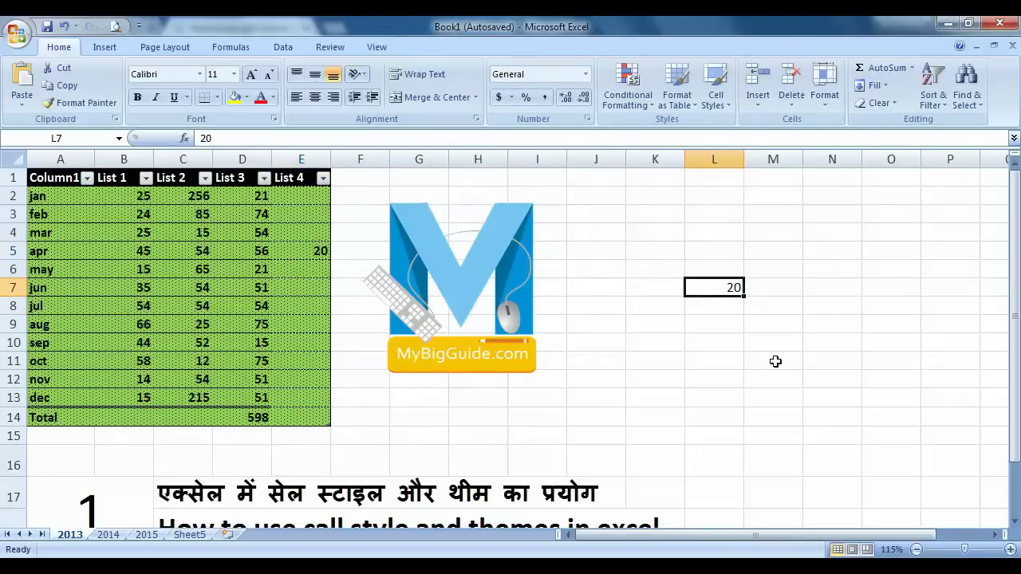
{"action": "left_click", "coordinate": [718, 115]}
{"action": "left_click", "coordinate": [695, 417]}
{"action": "left_click", "coordinate": [698, 358]}
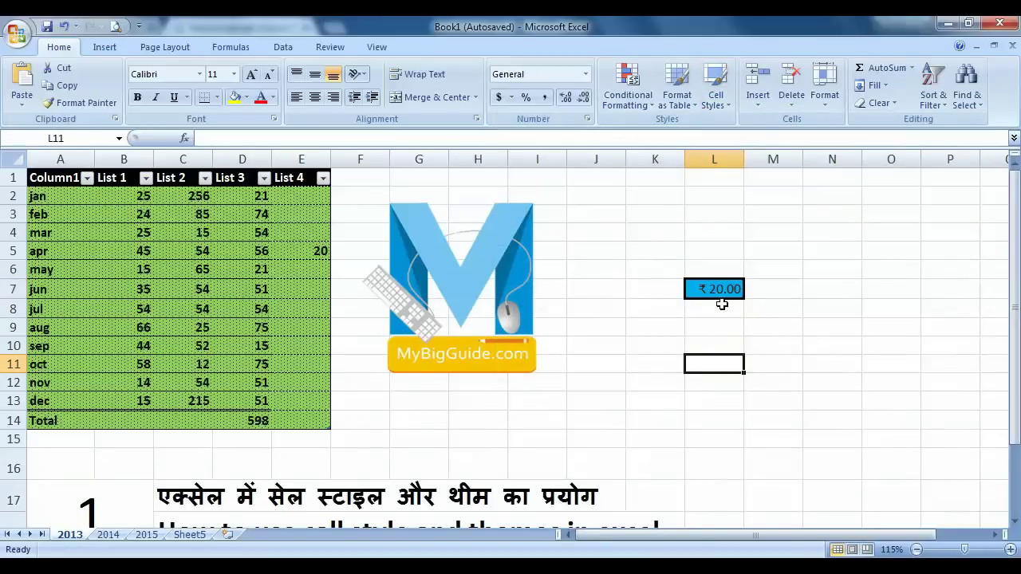